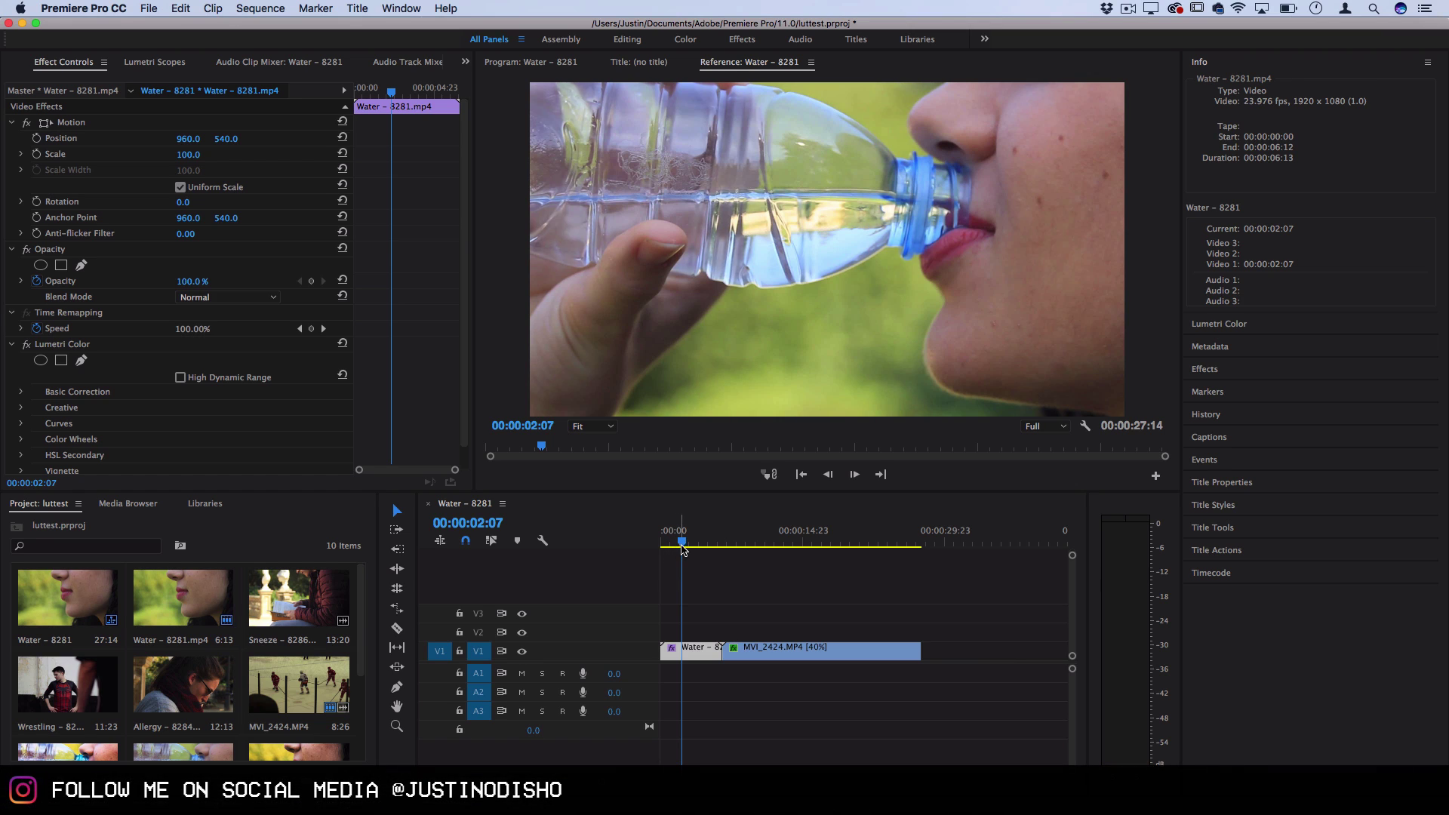
Step: Move the playhead forward onto the MVI_2424.MP4 hockey clip in the sequence
left_click_drag(689, 540, 797, 538)
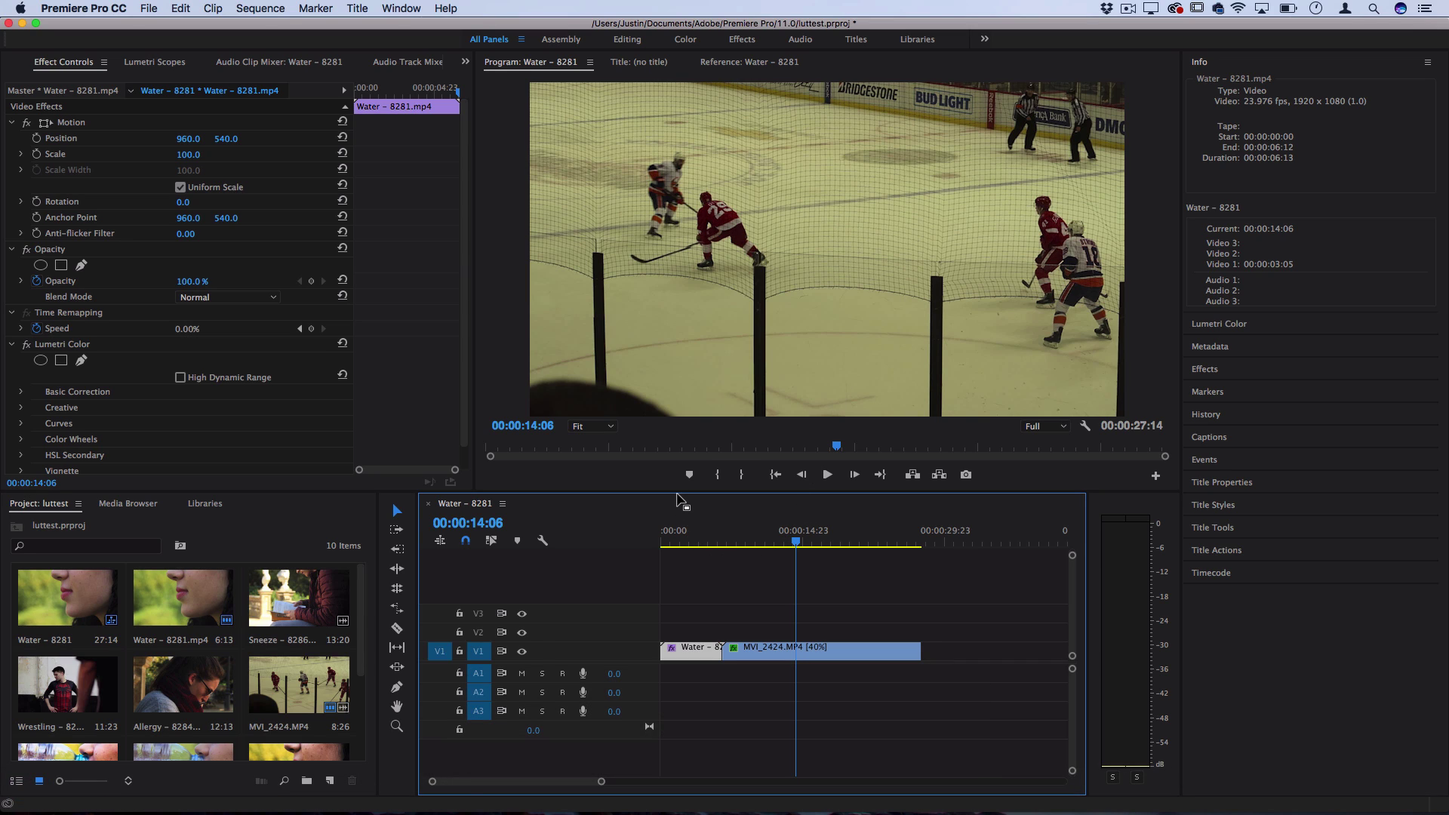
left_click(684, 41)
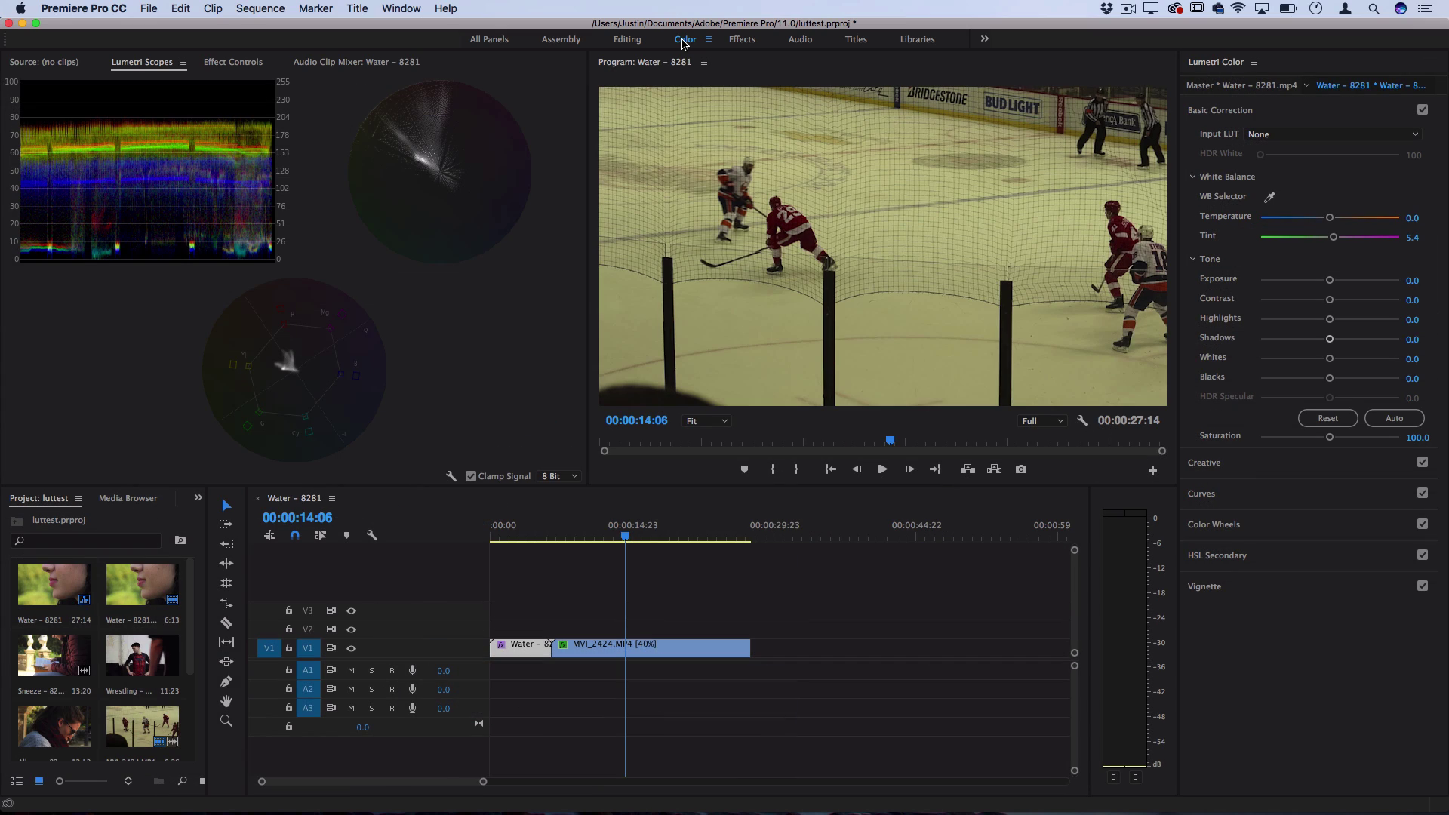
left_click(401, 8)
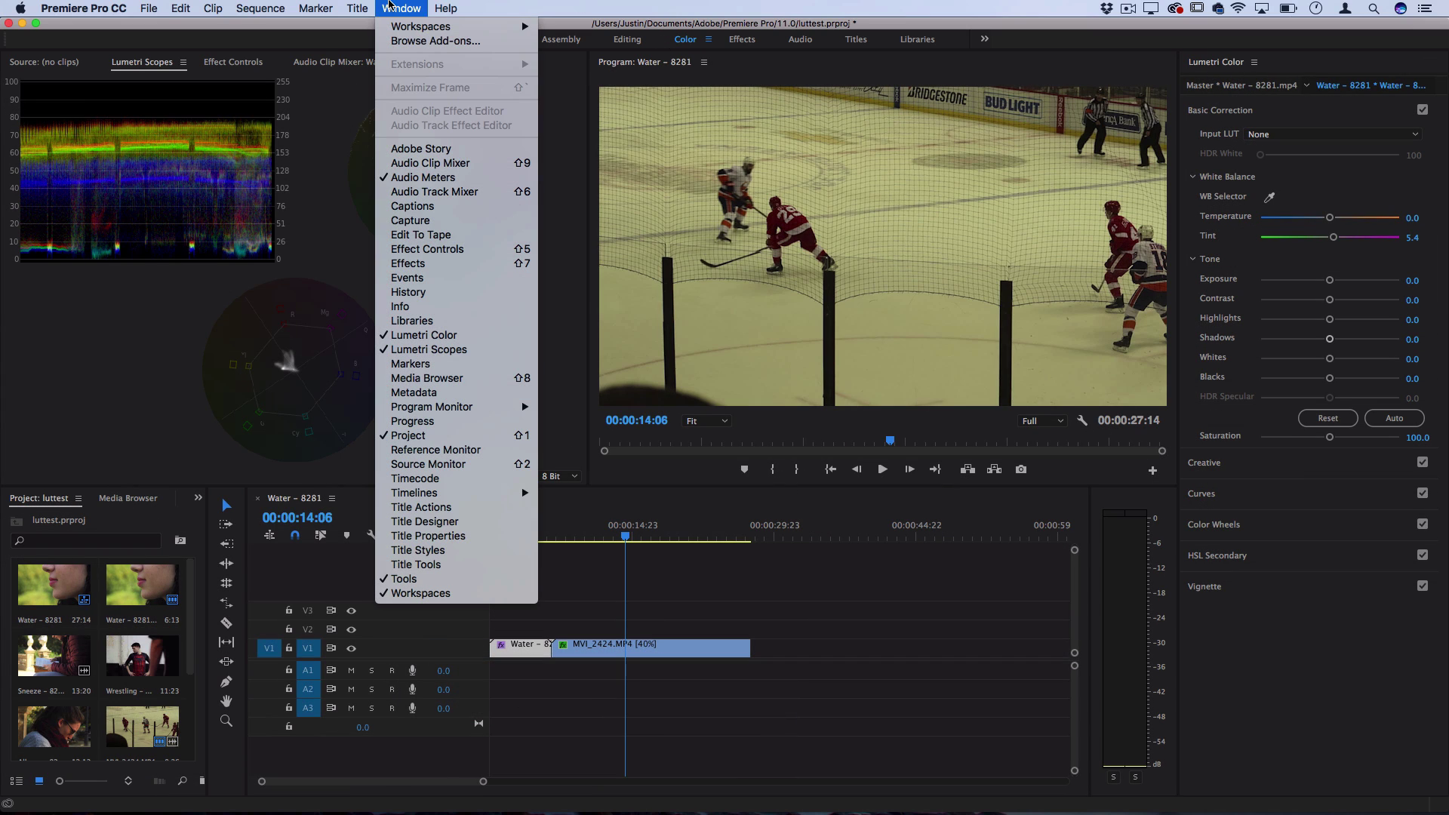
mouse_move(396, 28)
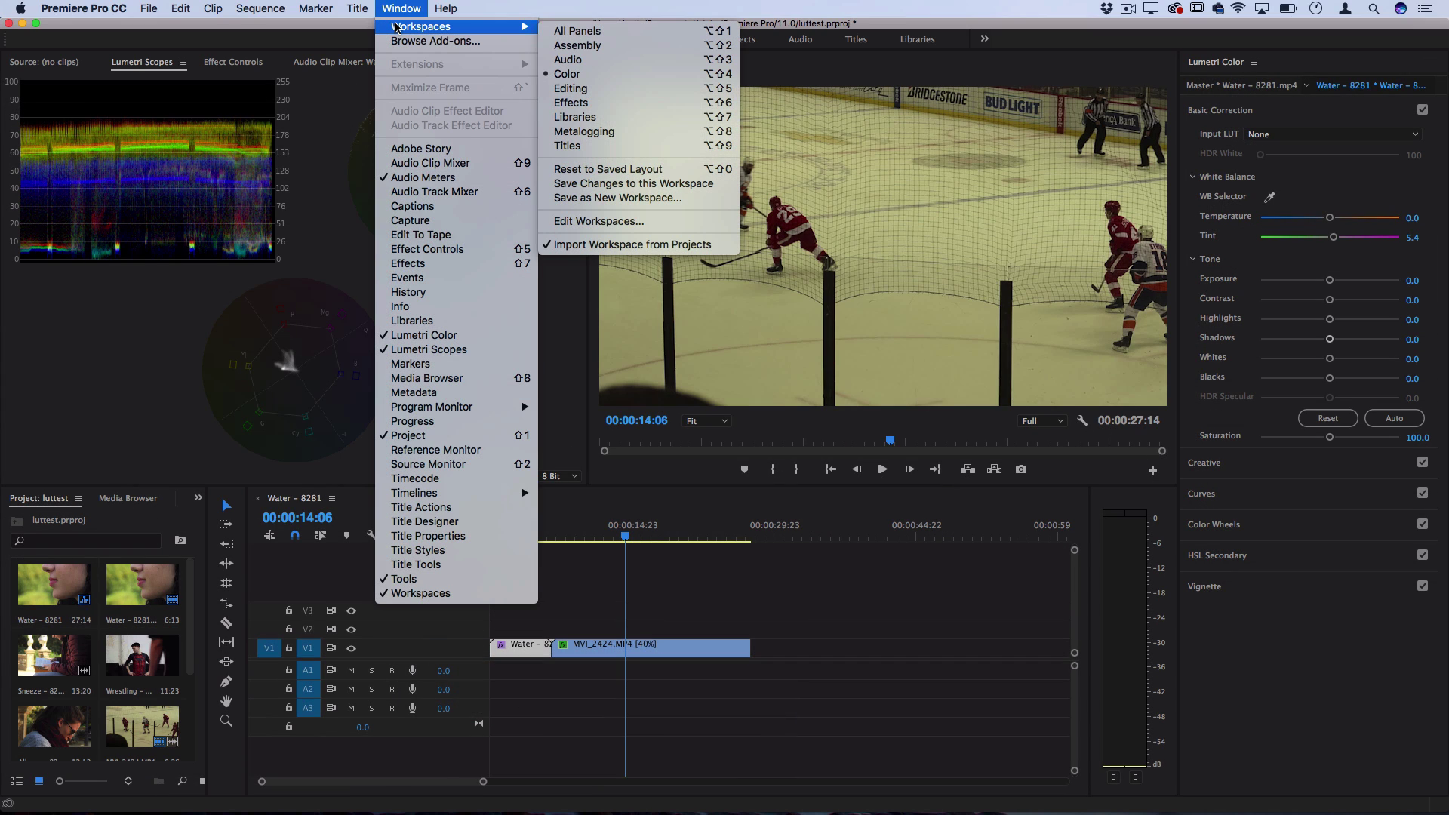
left_click(567, 74)
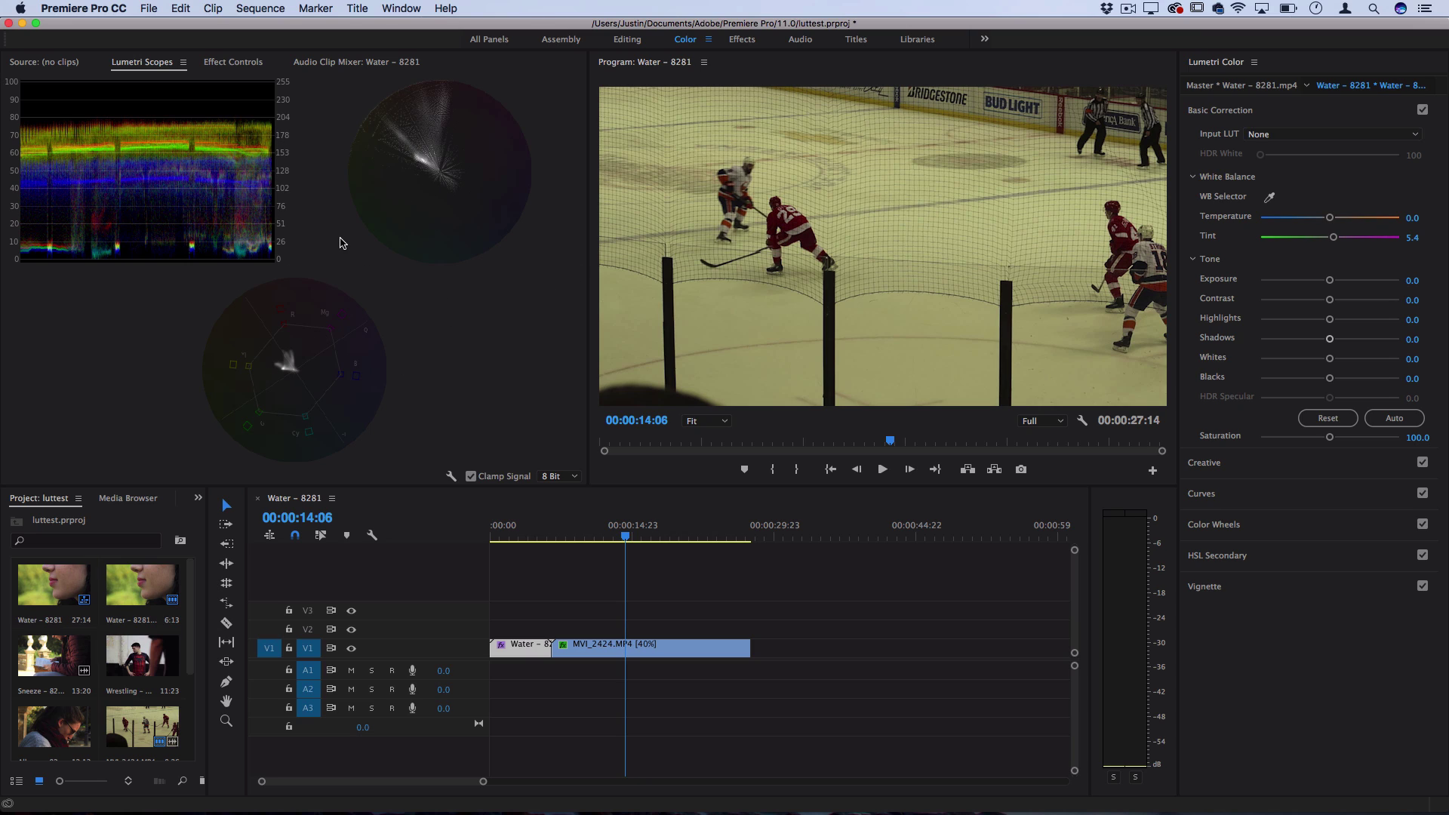
left_click(146, 66)
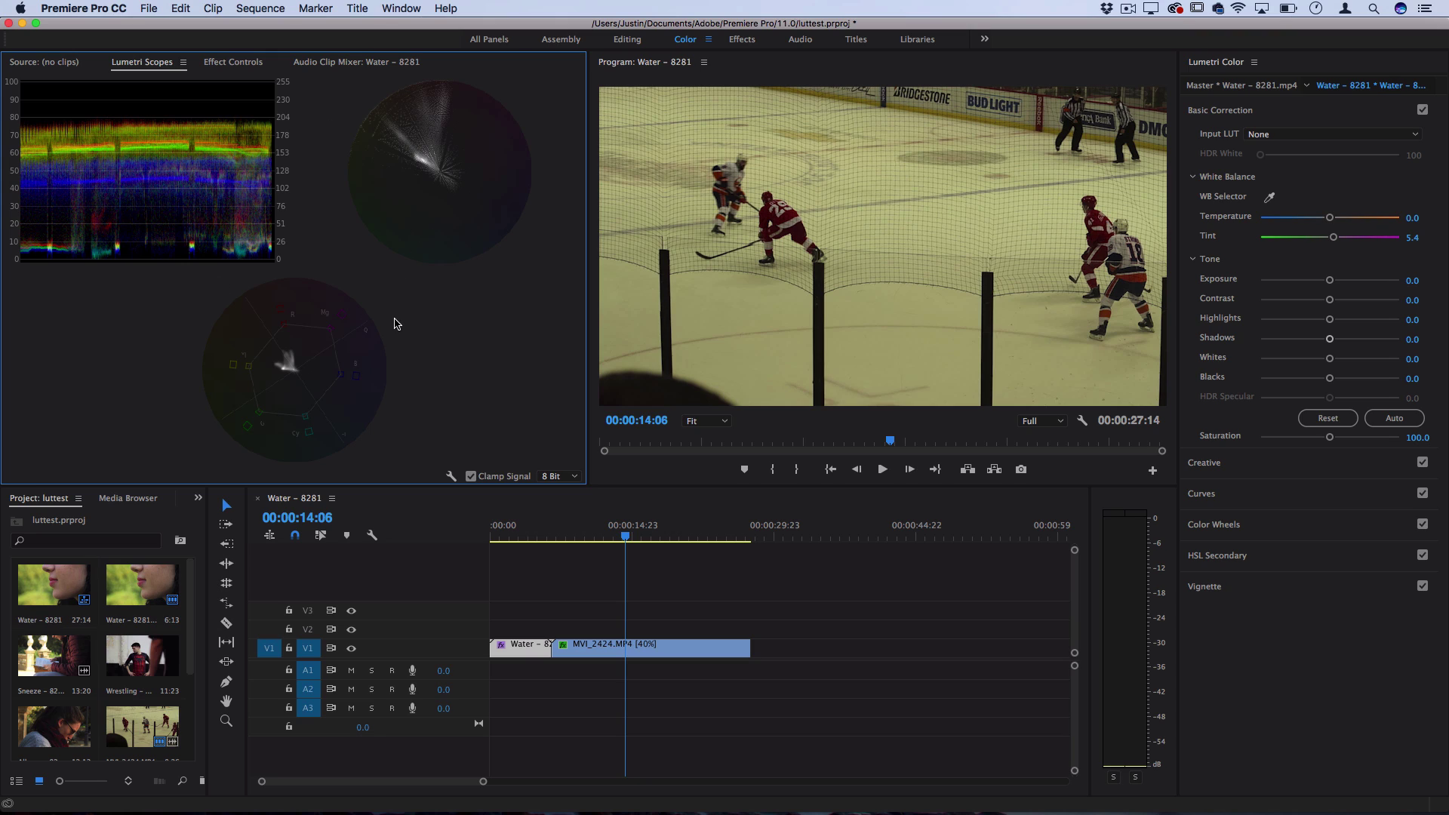
Step: Show a Histogram in Lumetri Scopes next to the waveform and HLS/YUV vectorscopes
right_click(403, 290)
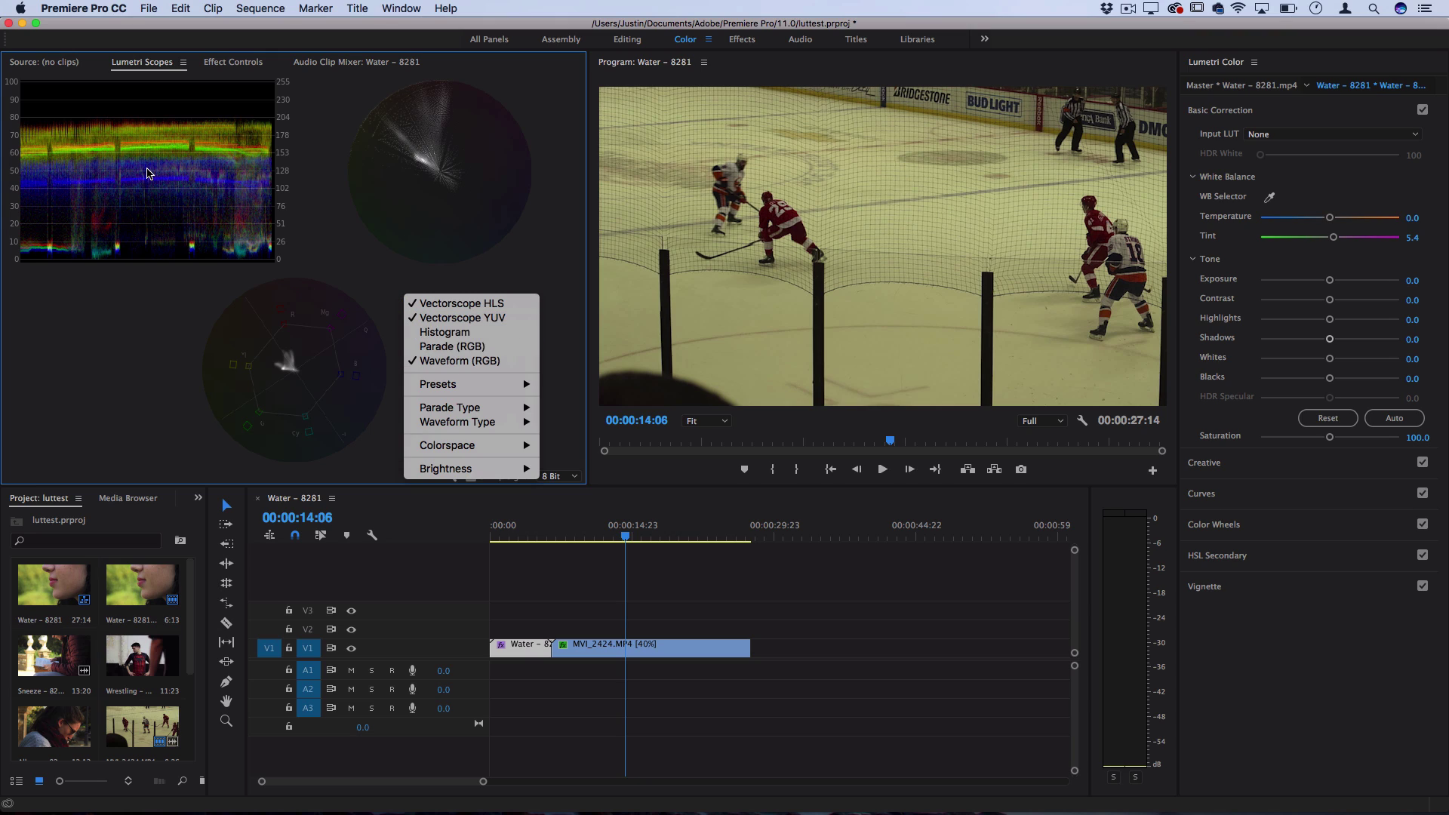
left_click(442, 333)
right_click(301, 273)
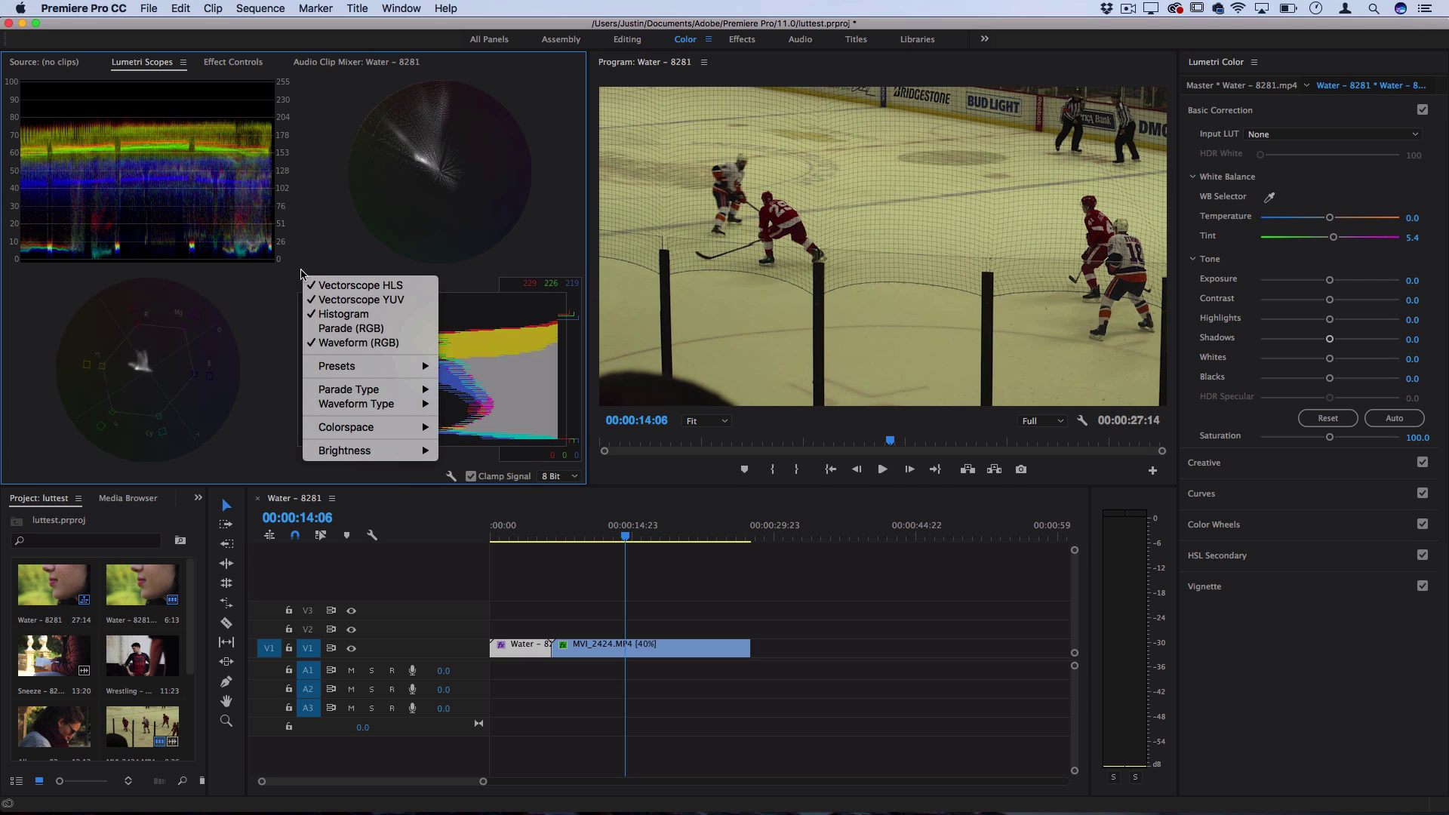
left_click(254, 340)
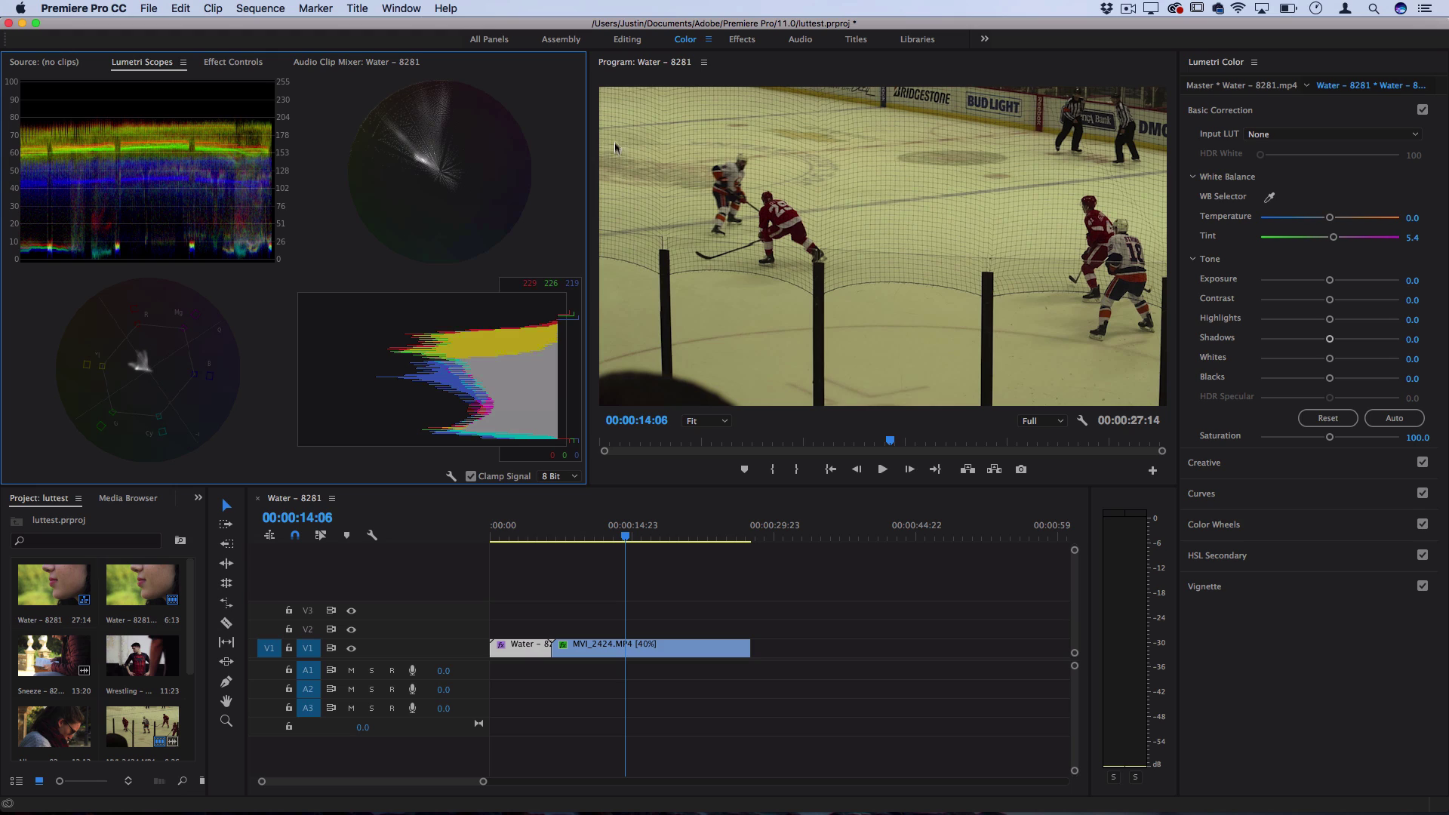
Step: Scrub back and forth through the MVI_2424.MP4 hockey clip while watching the scopes
left_click(636, 537)
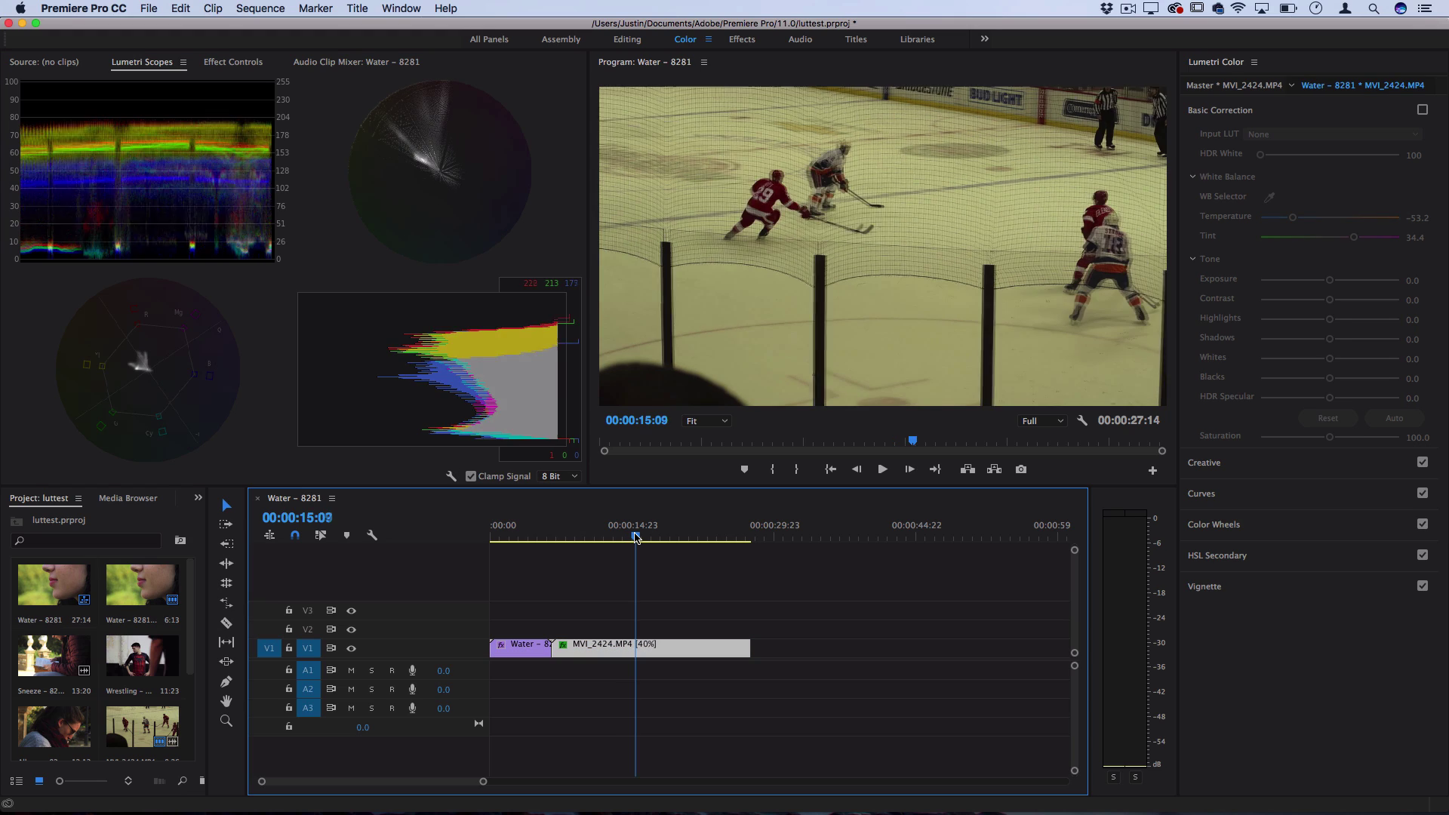
left_click_drag(636, 537, 640, 537)
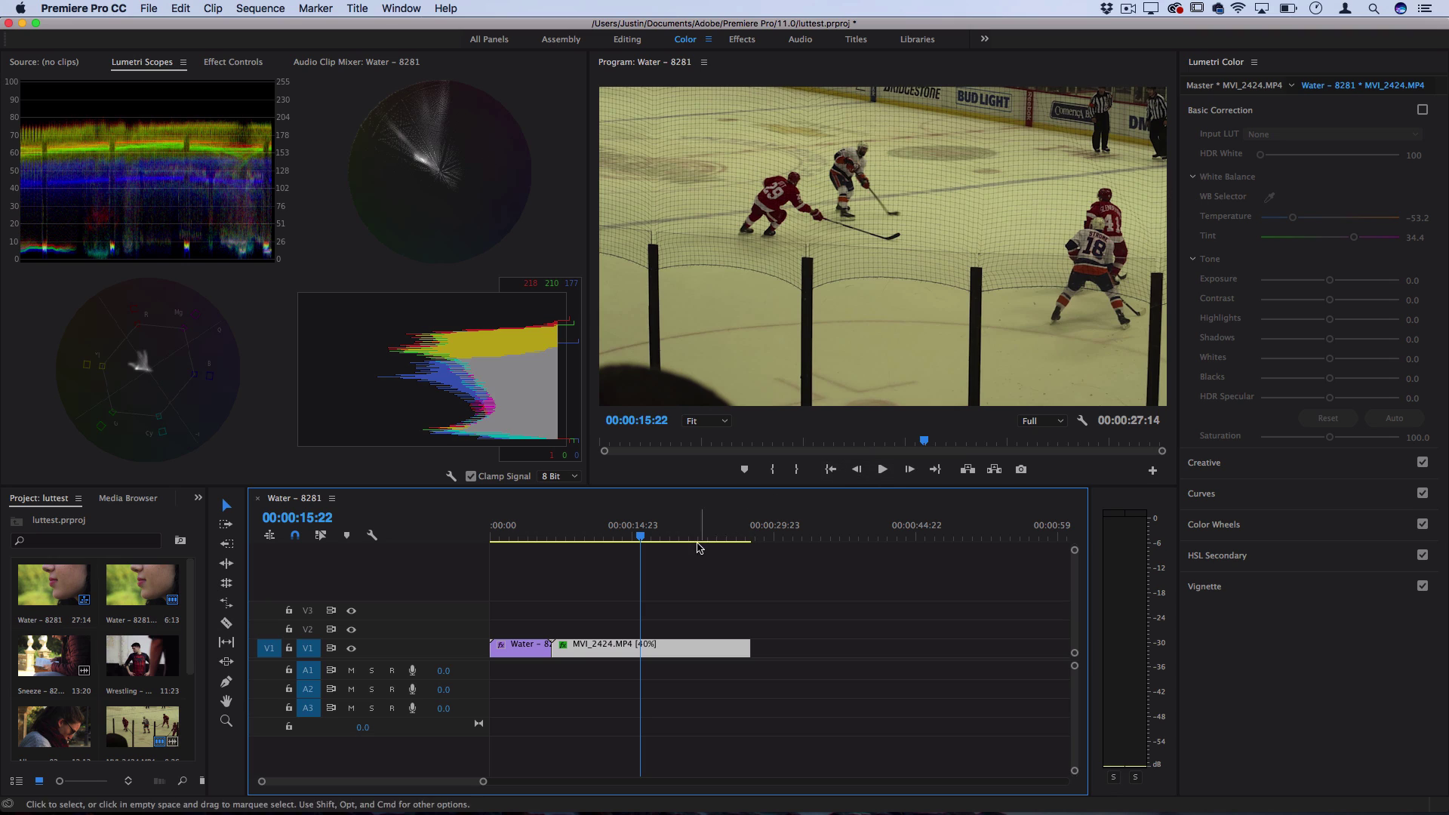
left_click_drag(657, 542, 640, 537)
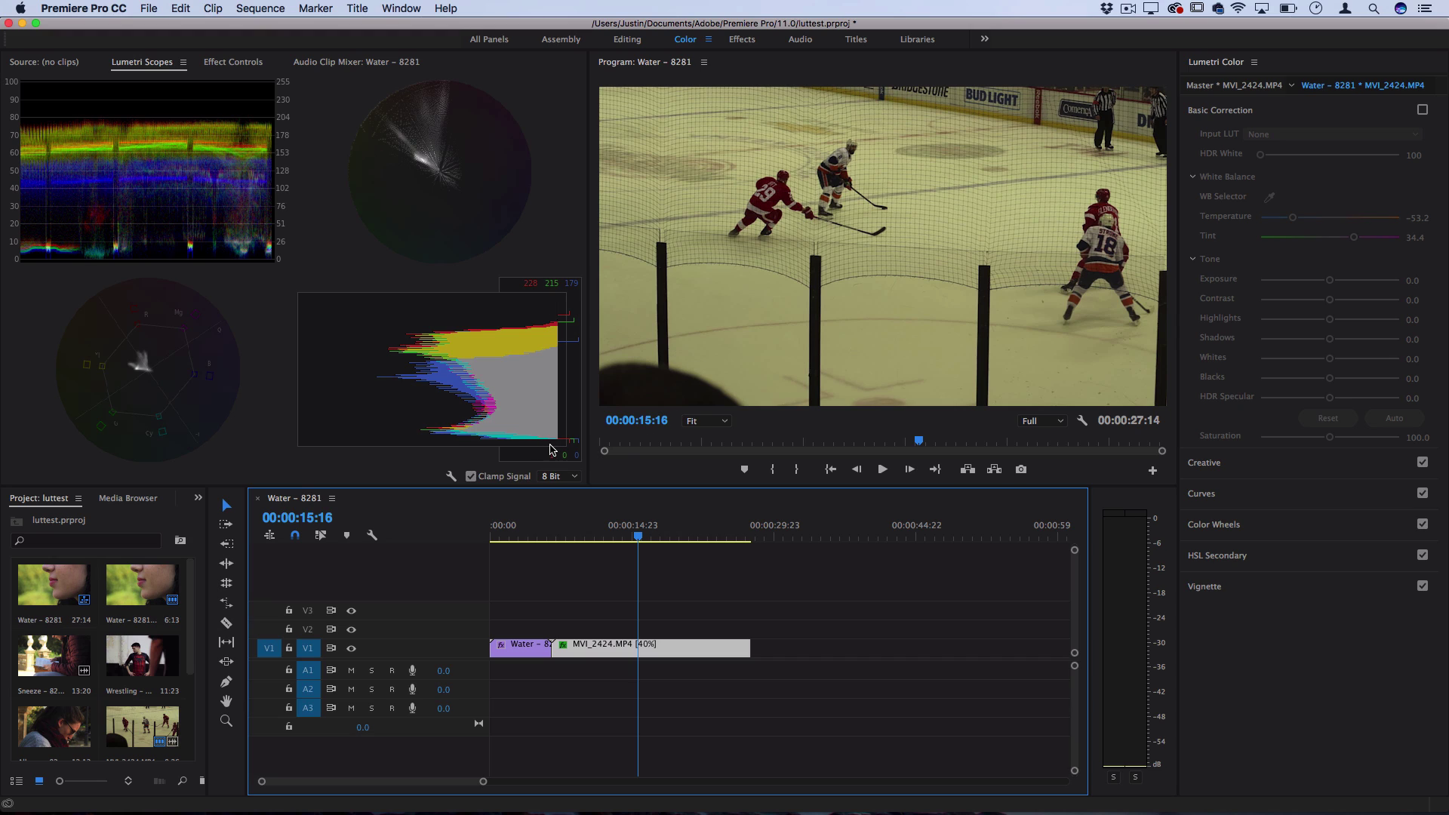
left_click(535, 339)
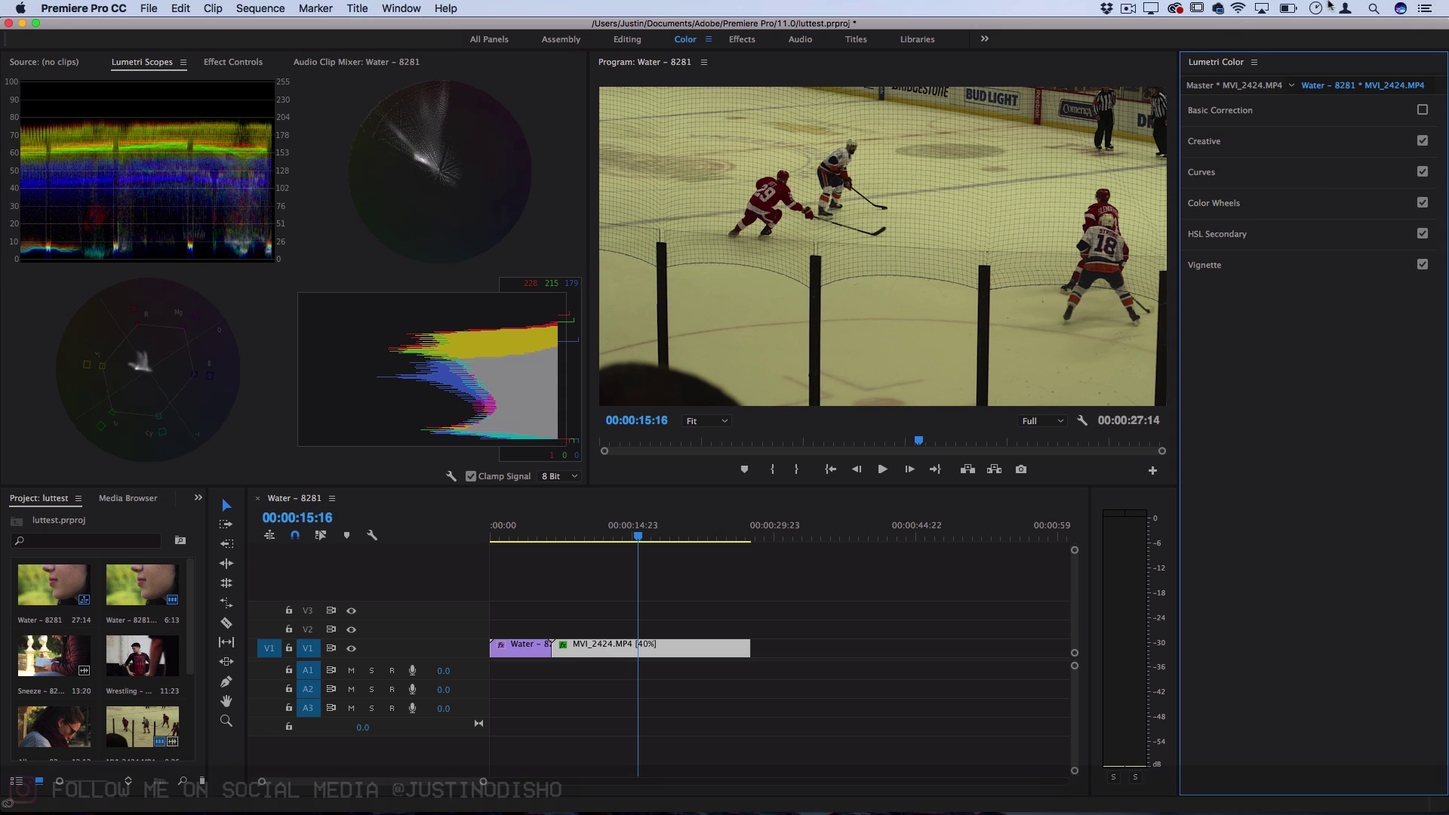
Step: Enable Basic Correction on the hockey clip, applying Temperature -53.2 and Tint 34.4
left_click(1423, 109)
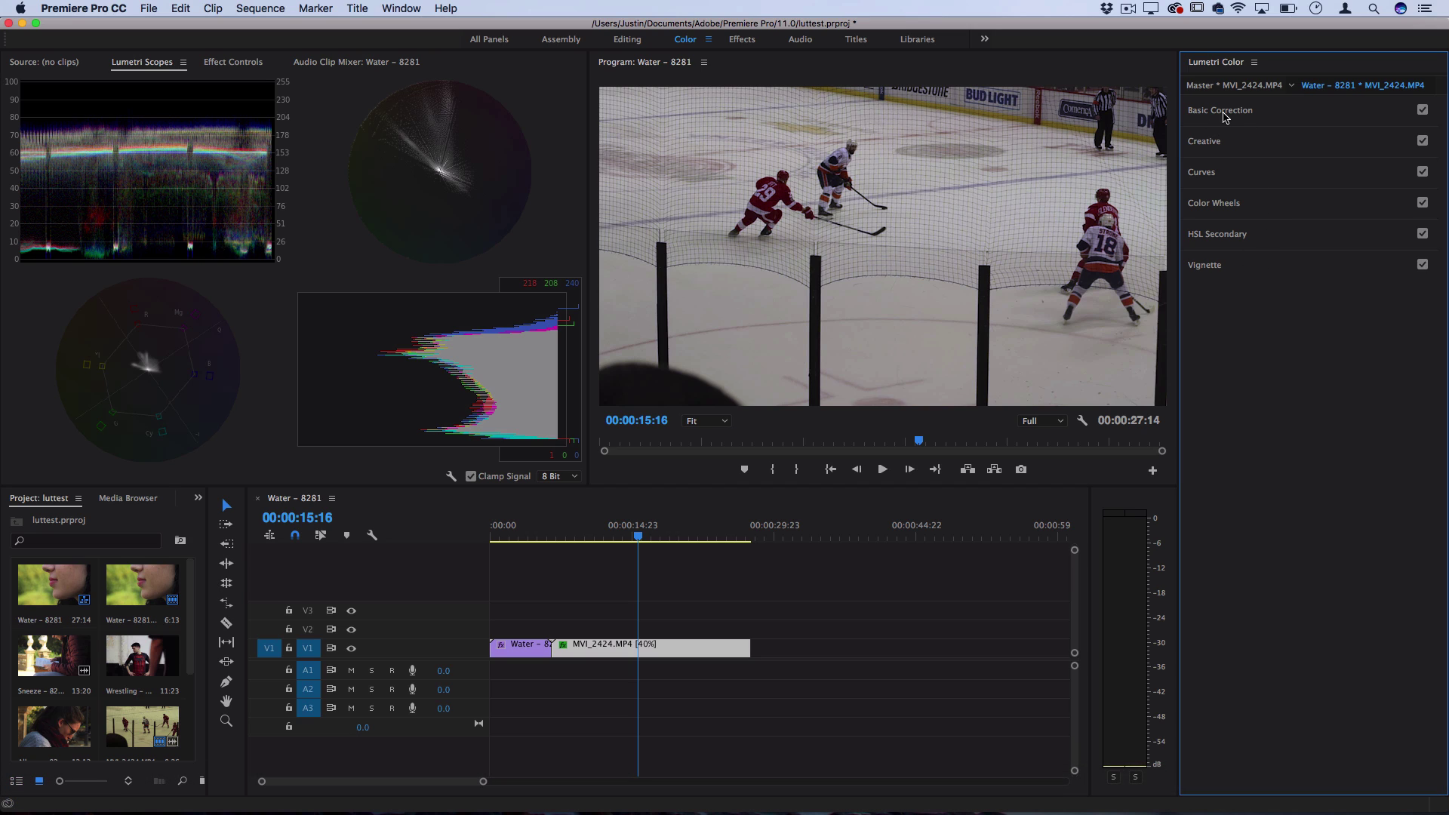
left_click(1221, 111)
left_click(1223, 114)
left_click(1235, 115)
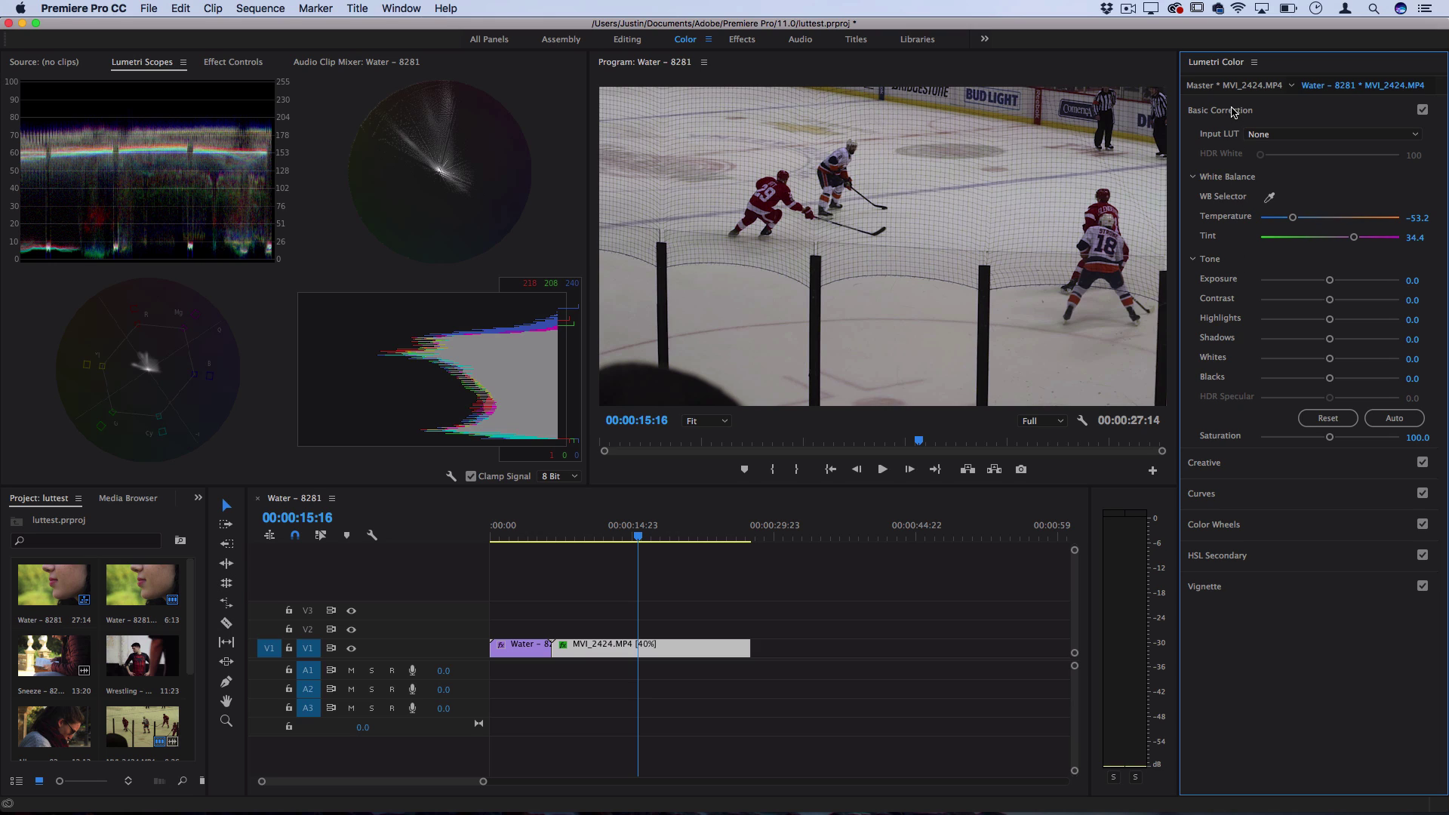
left_click(1233, 110)
Step: Preview the Creative and Curves sections of Lumetri Color
left_click(1214, 144)
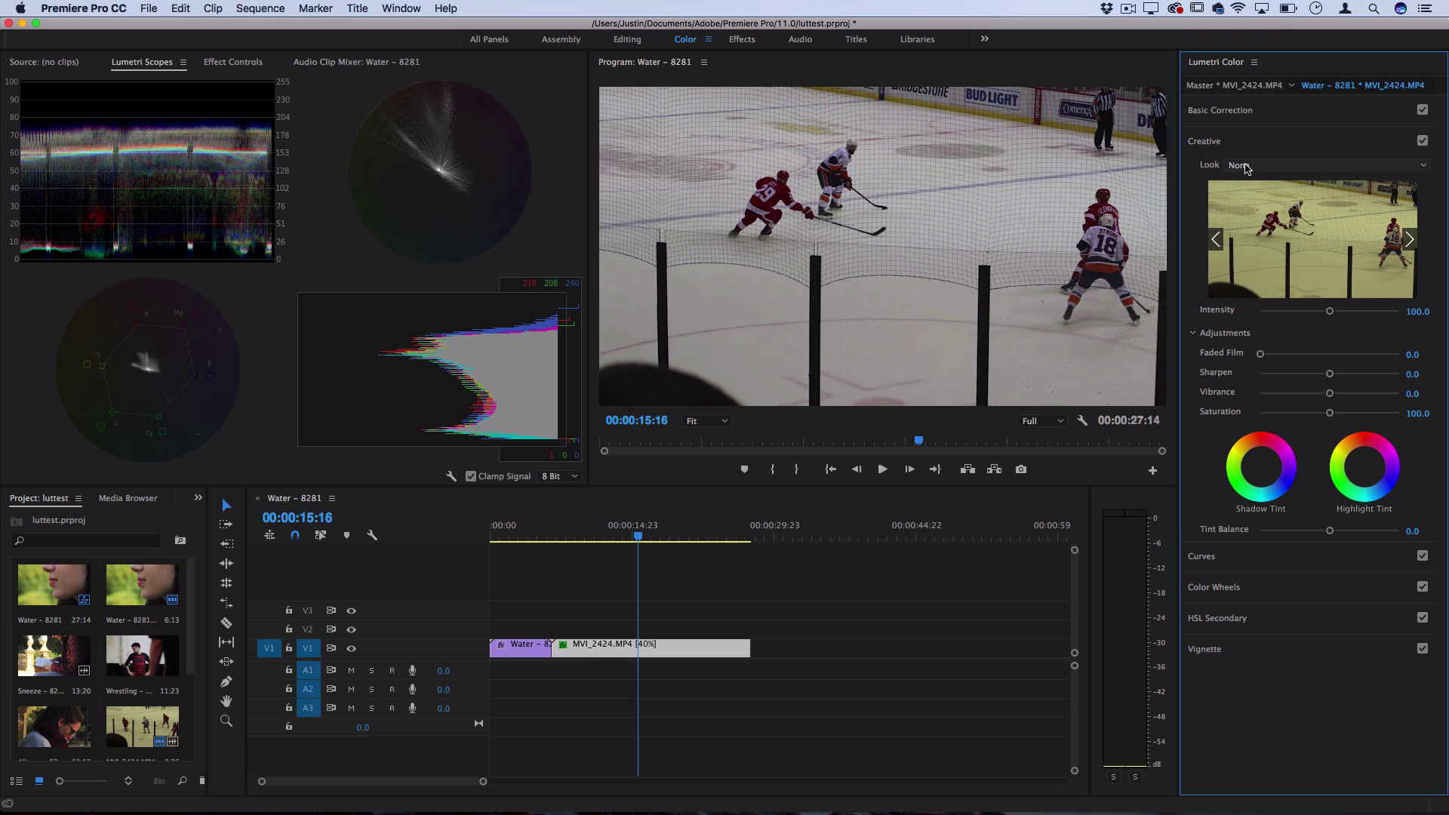
left_click(1231, 144)
left_click(1216, 177)
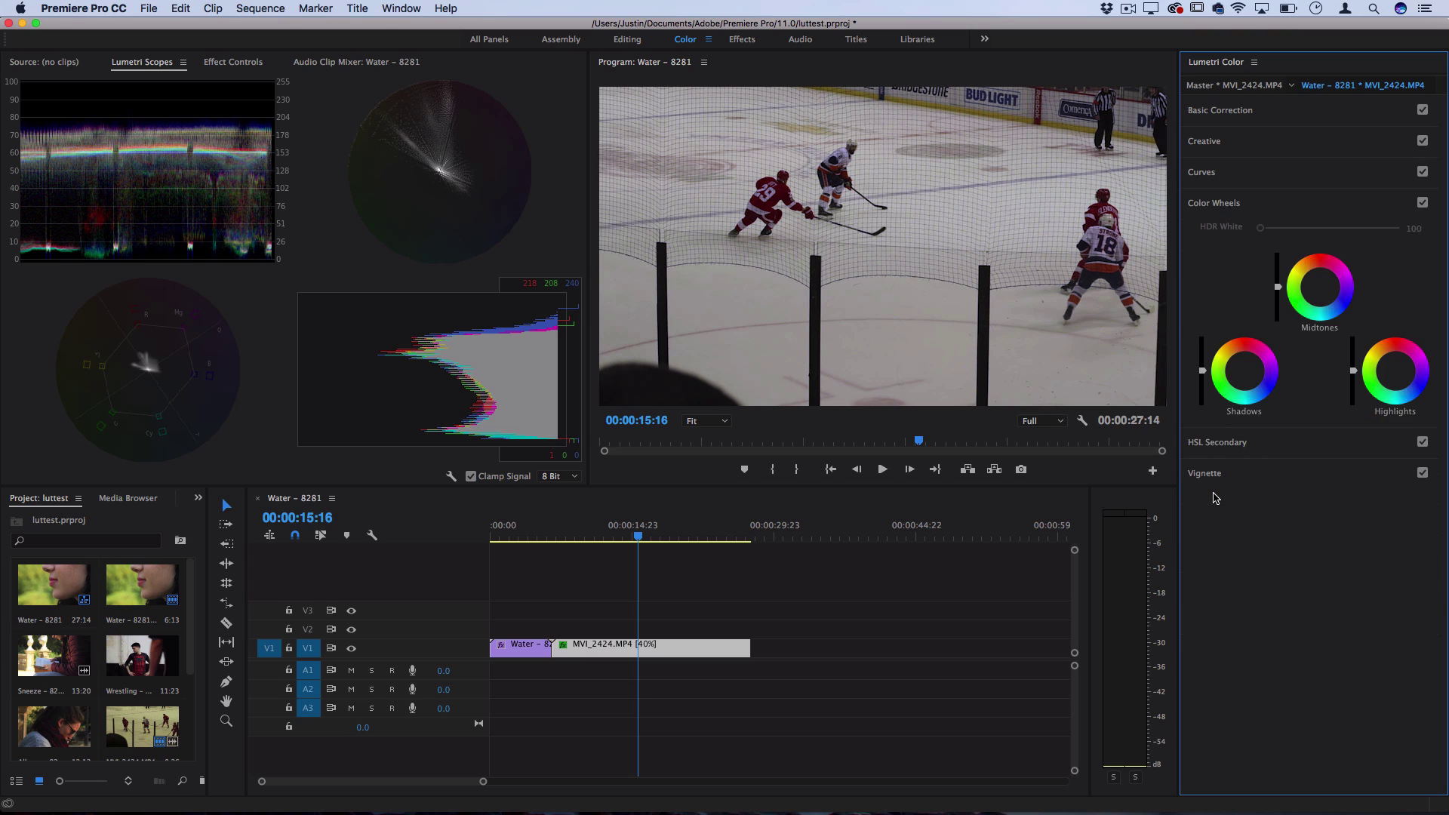
left_click(1203, 143)
left_click(1203, 143)
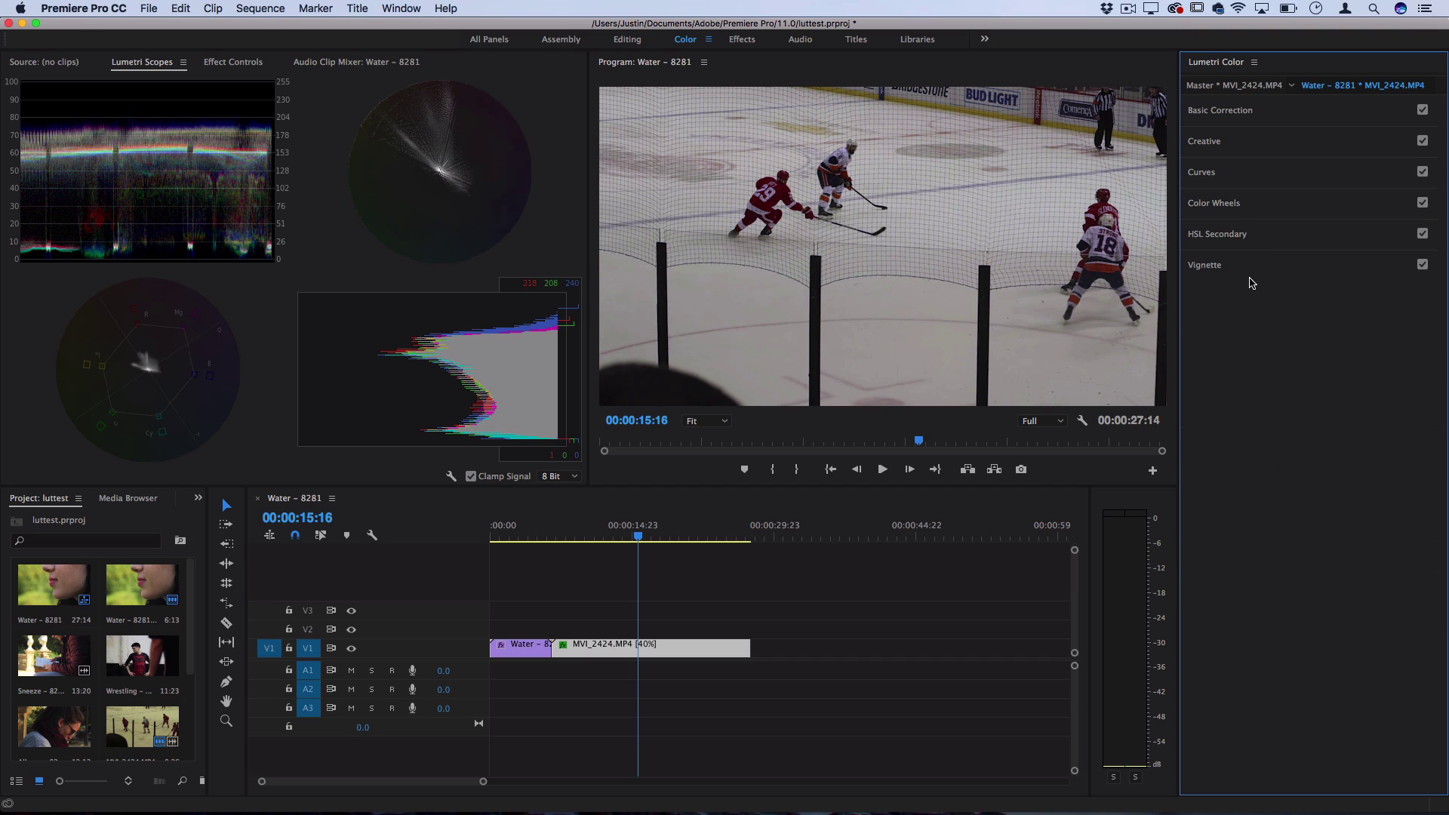
Step: Try the ARRI_Universal_DCI input LUT on the Water clip, revert to None, and return to the hockey clip
left_click(1226, 111)
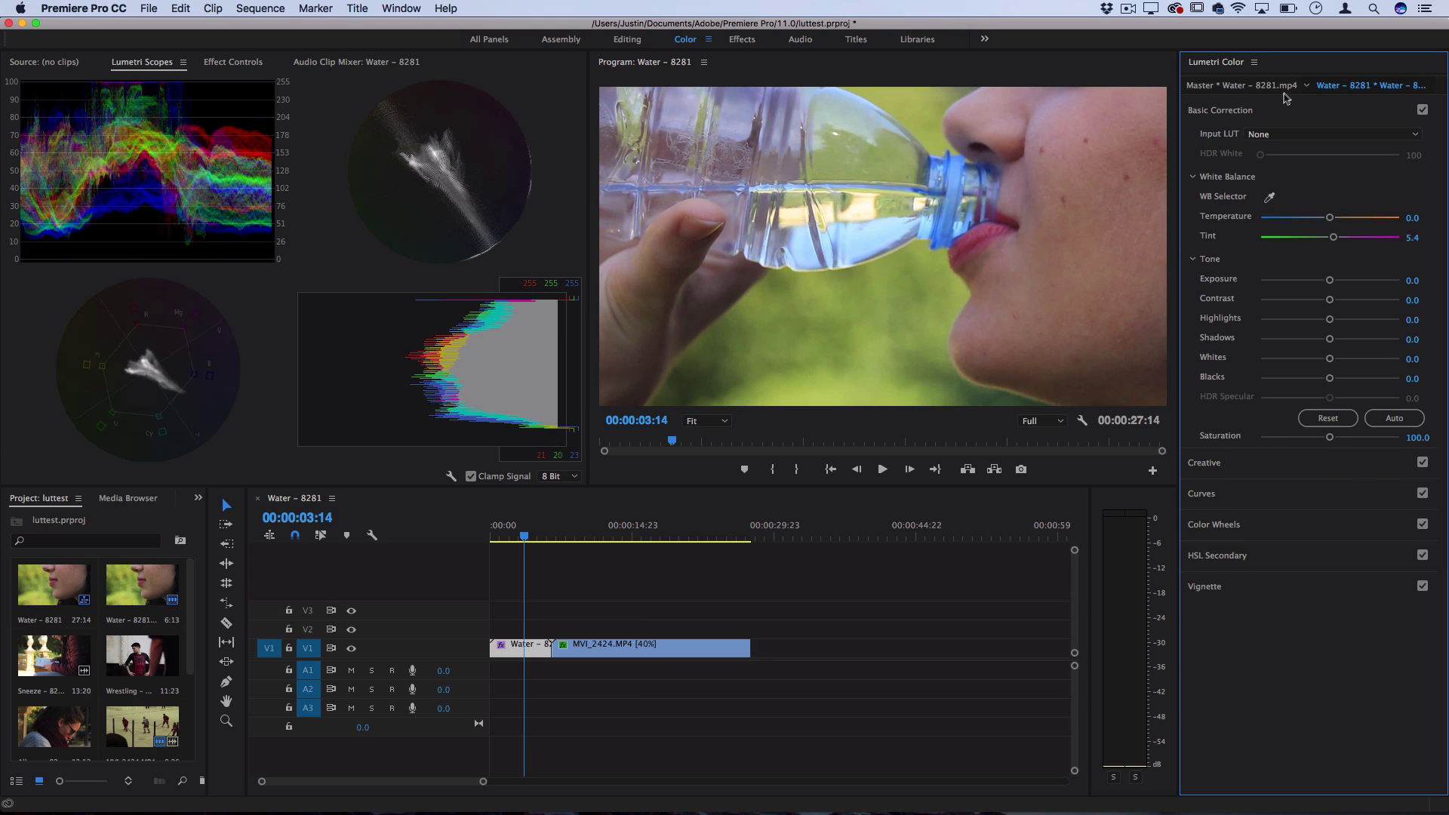
left_click(1281, 135)
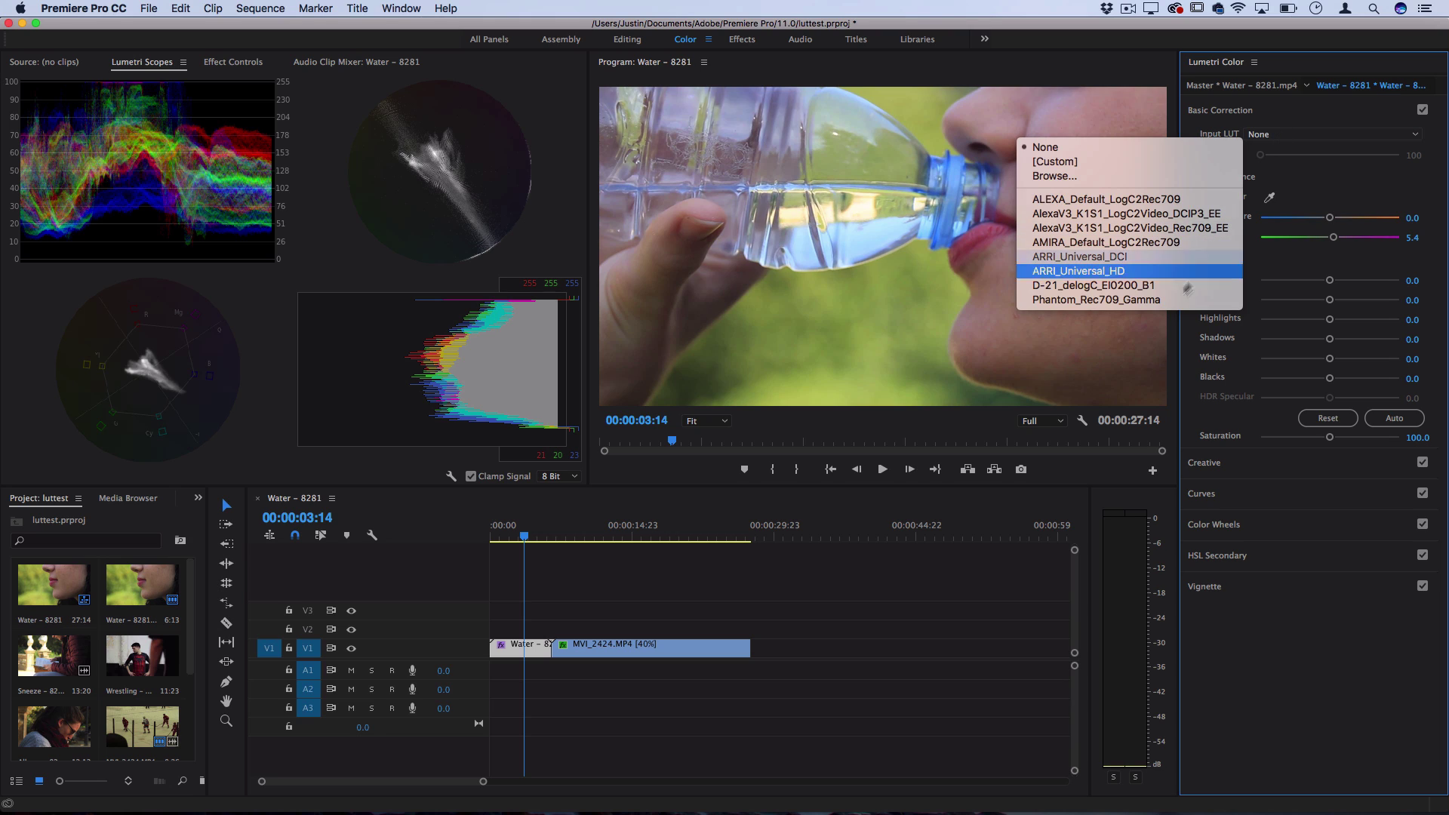
left_click(1110, 258)
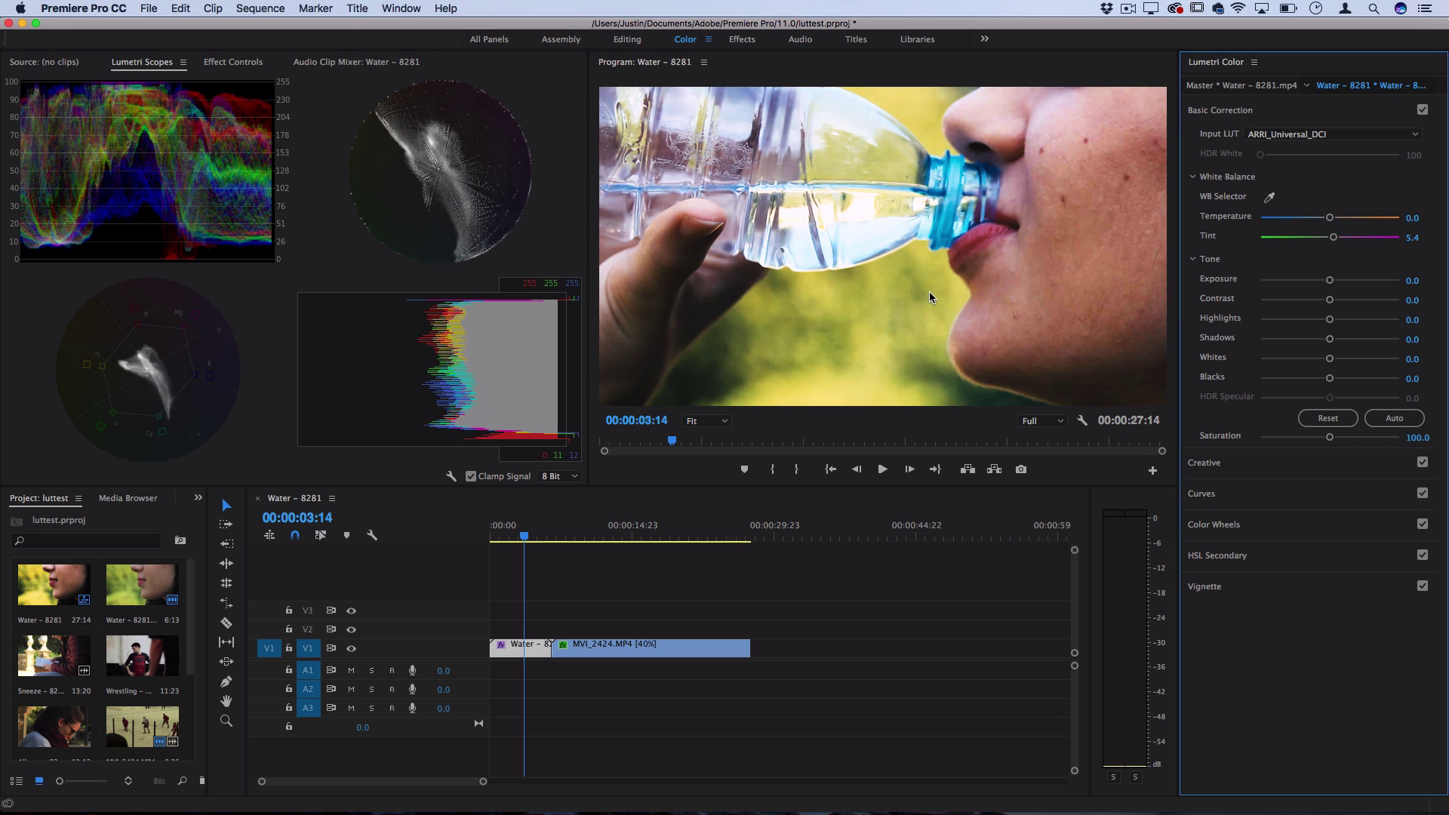
left_click(1305, 136)
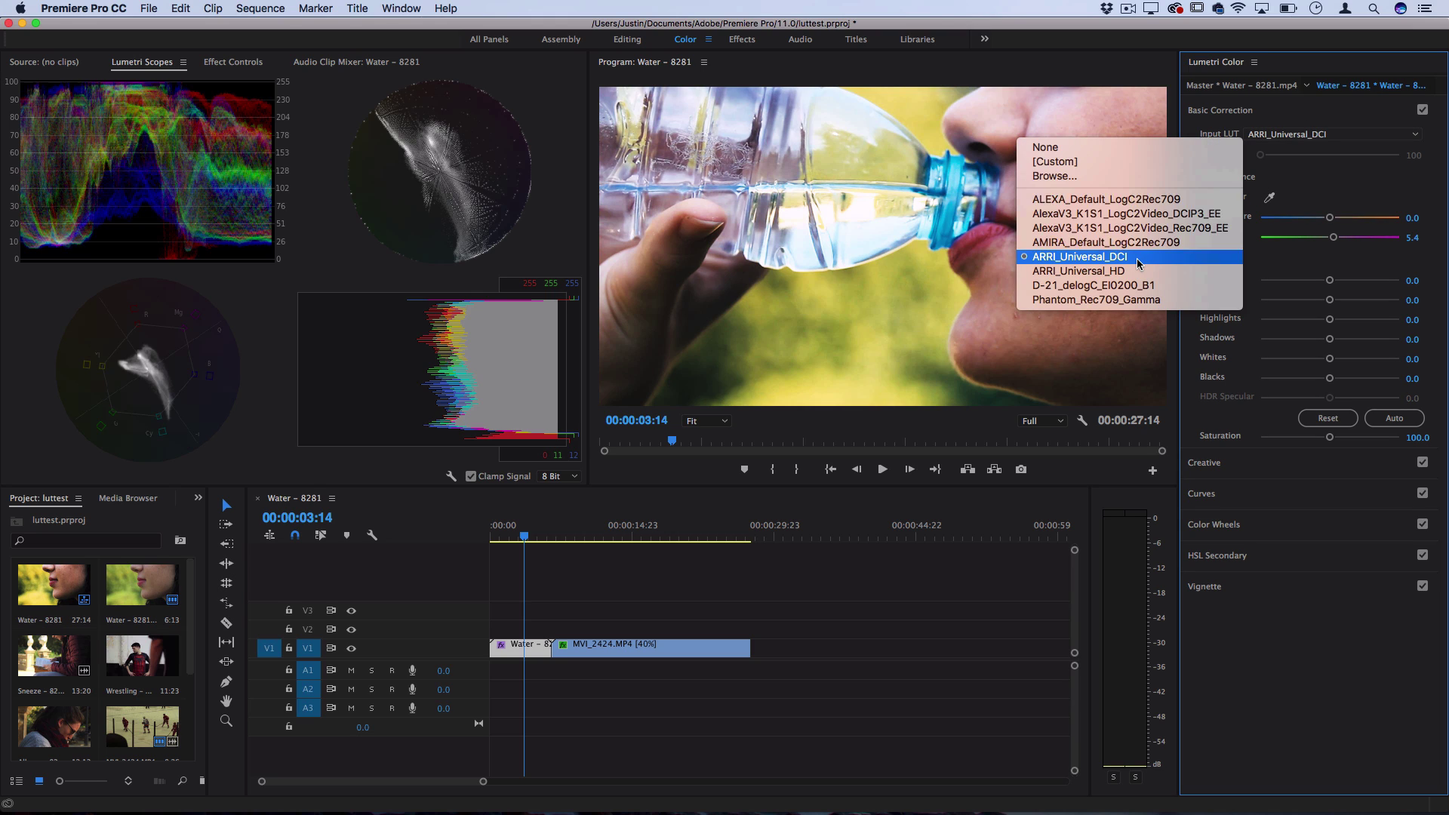
left_click(1050, 147)
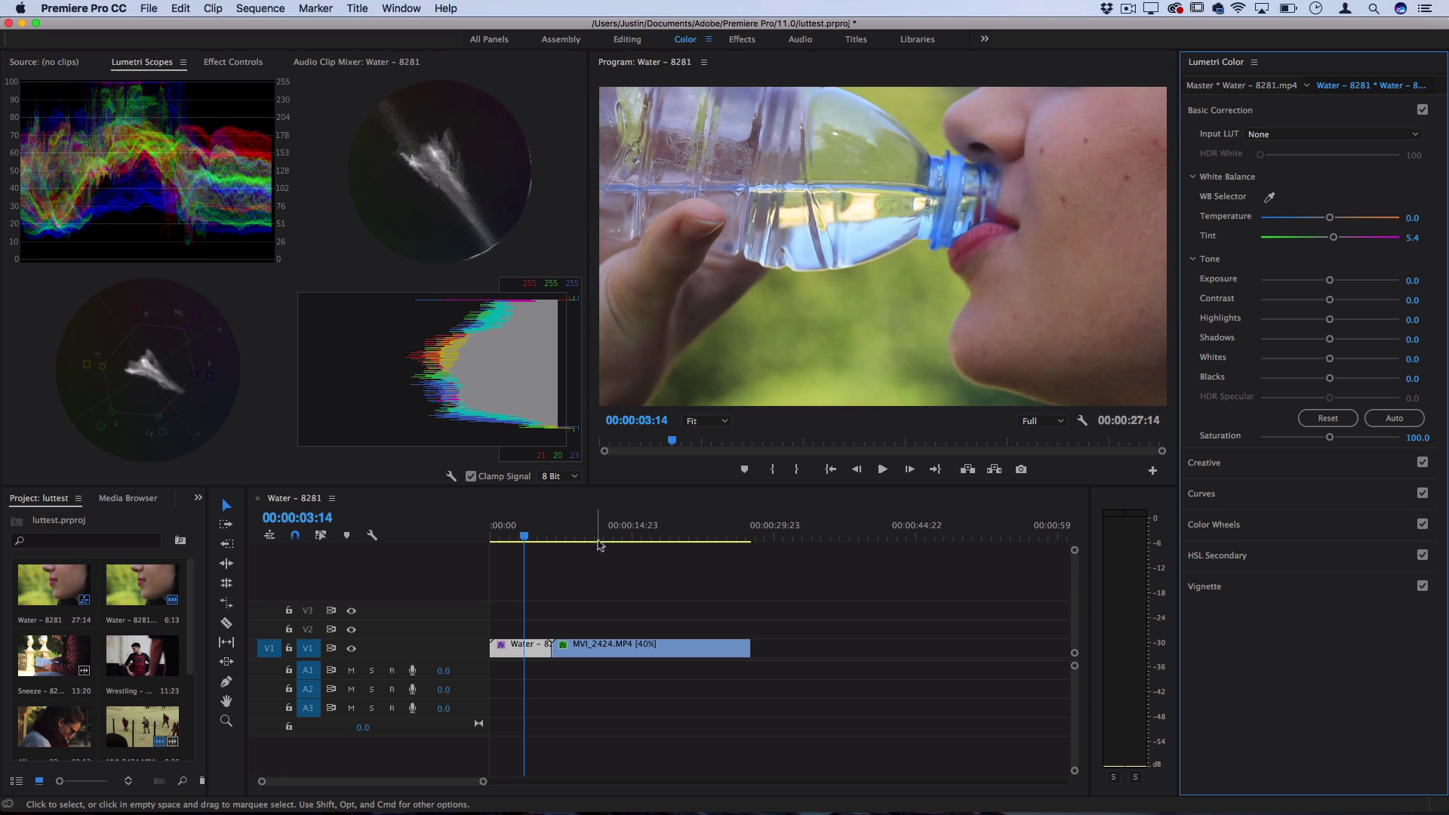
left_click(620, 537)
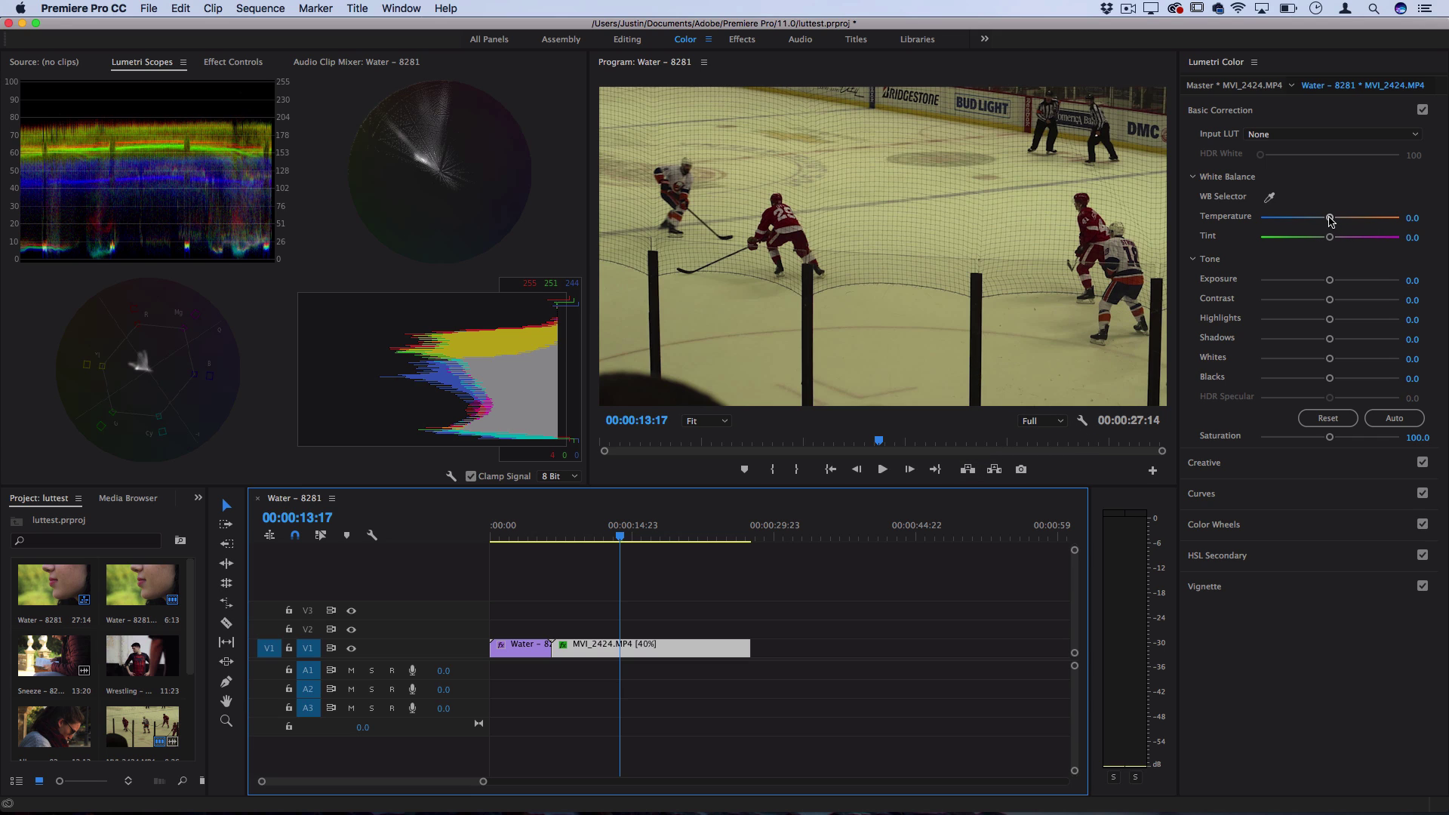
Step: Set the hockey clip's Temperature to -50.0 and Tint to 30.4 in Basic Correction
left_click_drag(1331, 218, 1294, 228)
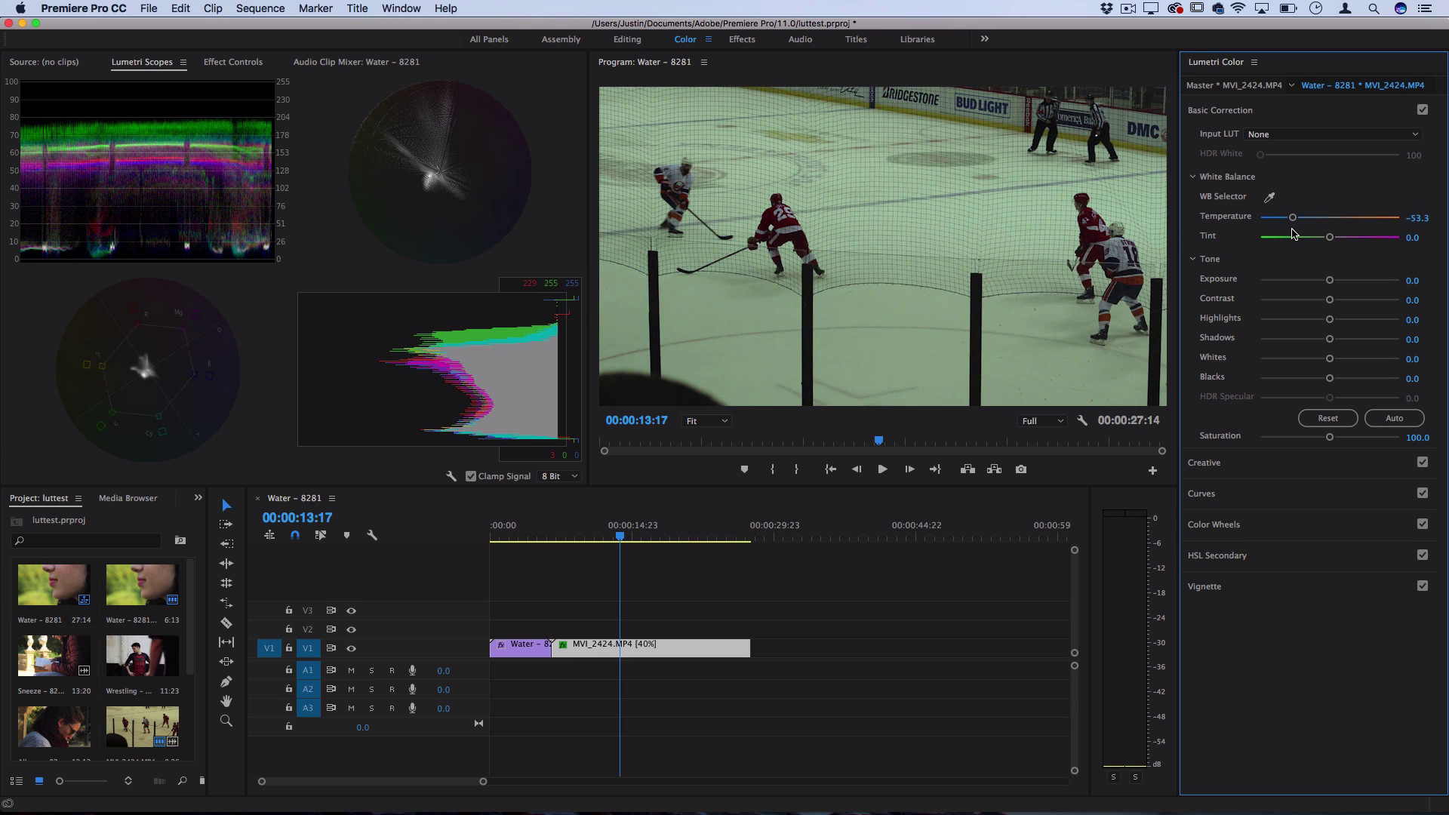
left_click_drag(1331, 237, 1353, 238)
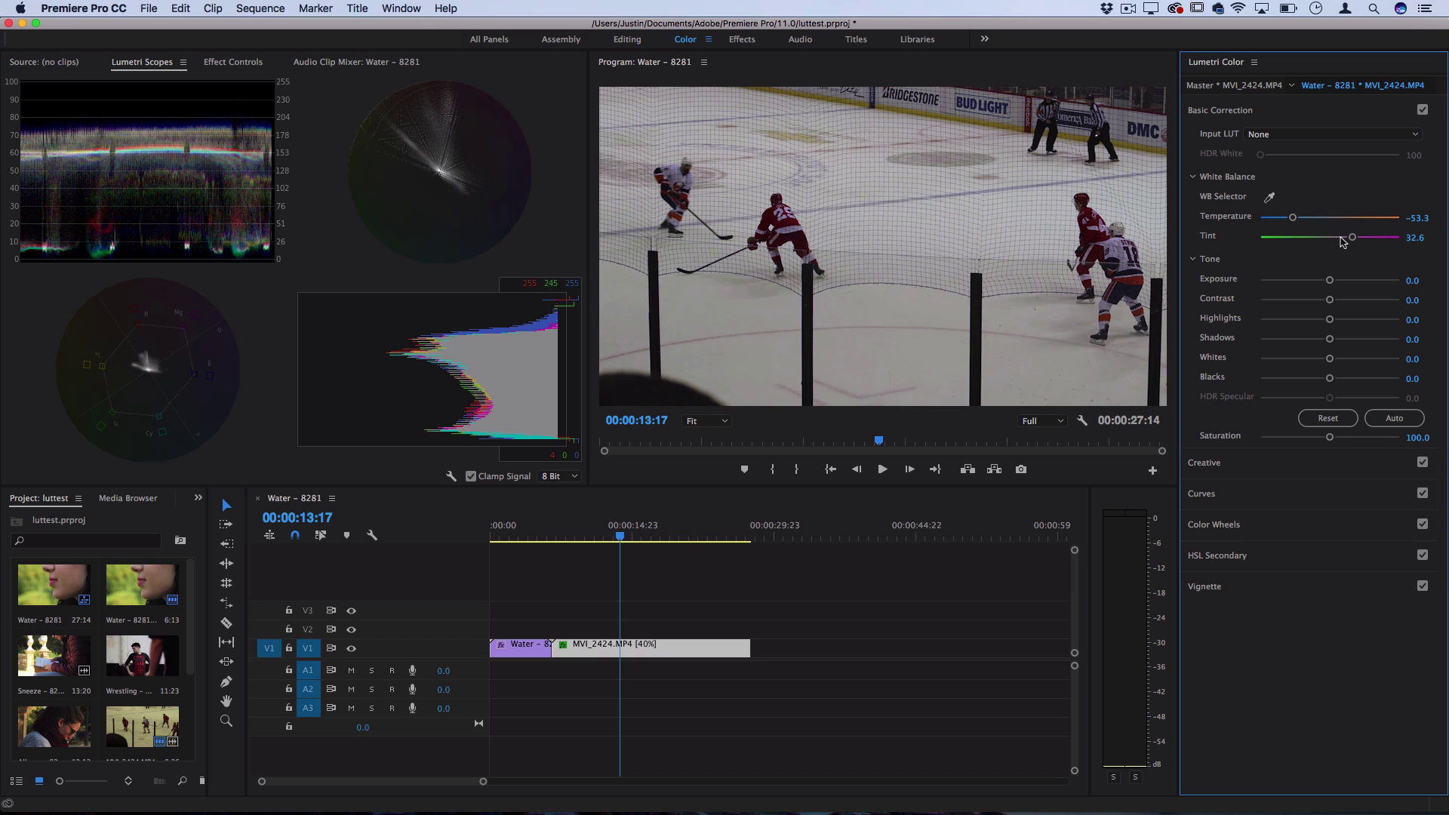
mouse_move(1353, 240)
left_mouse_down()
mouse_move(1283, 240)
mouse_move(1353, 240)
left_mouse_up()
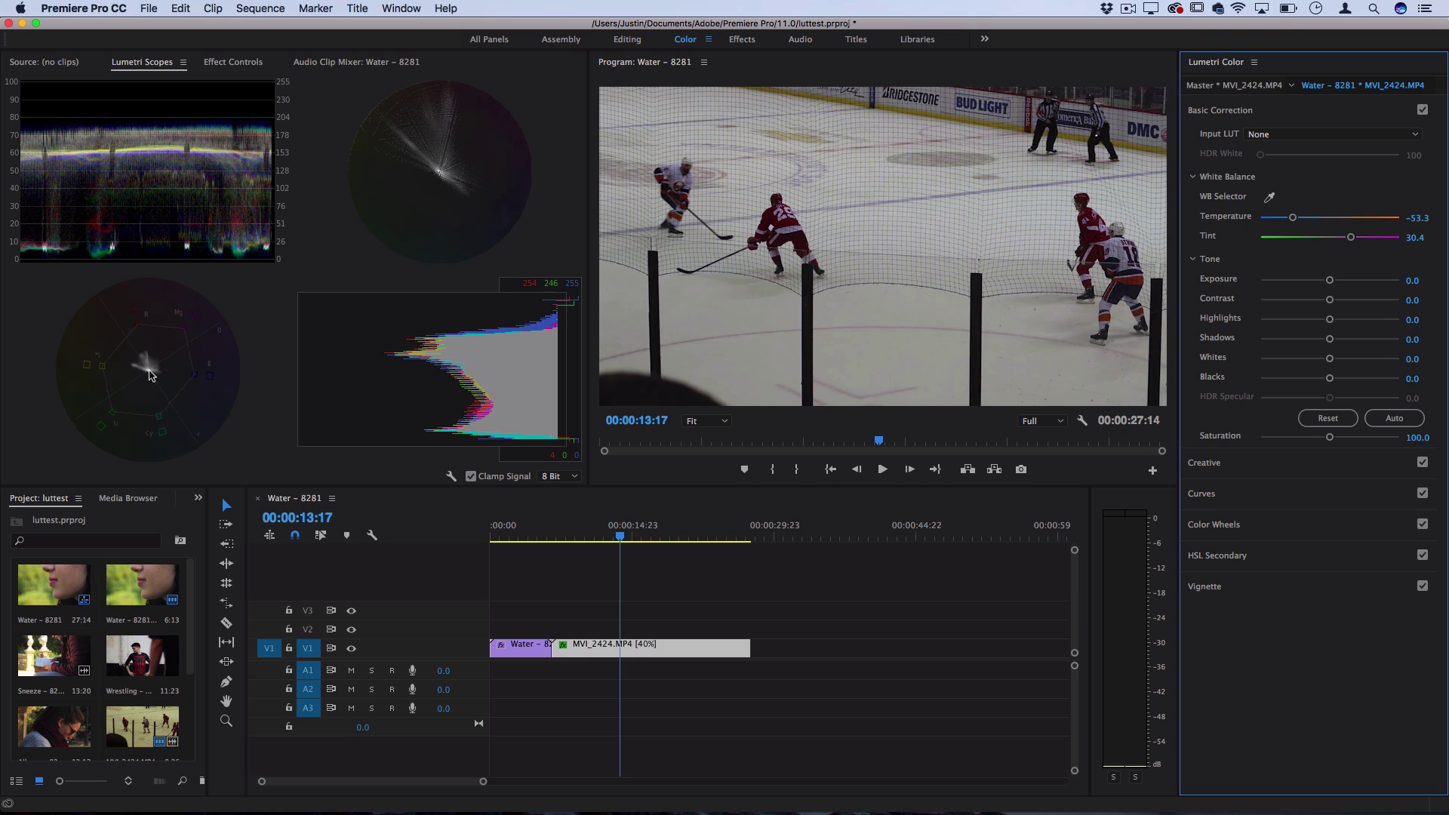
left_click_drag(1294, 219, 1302, 221)
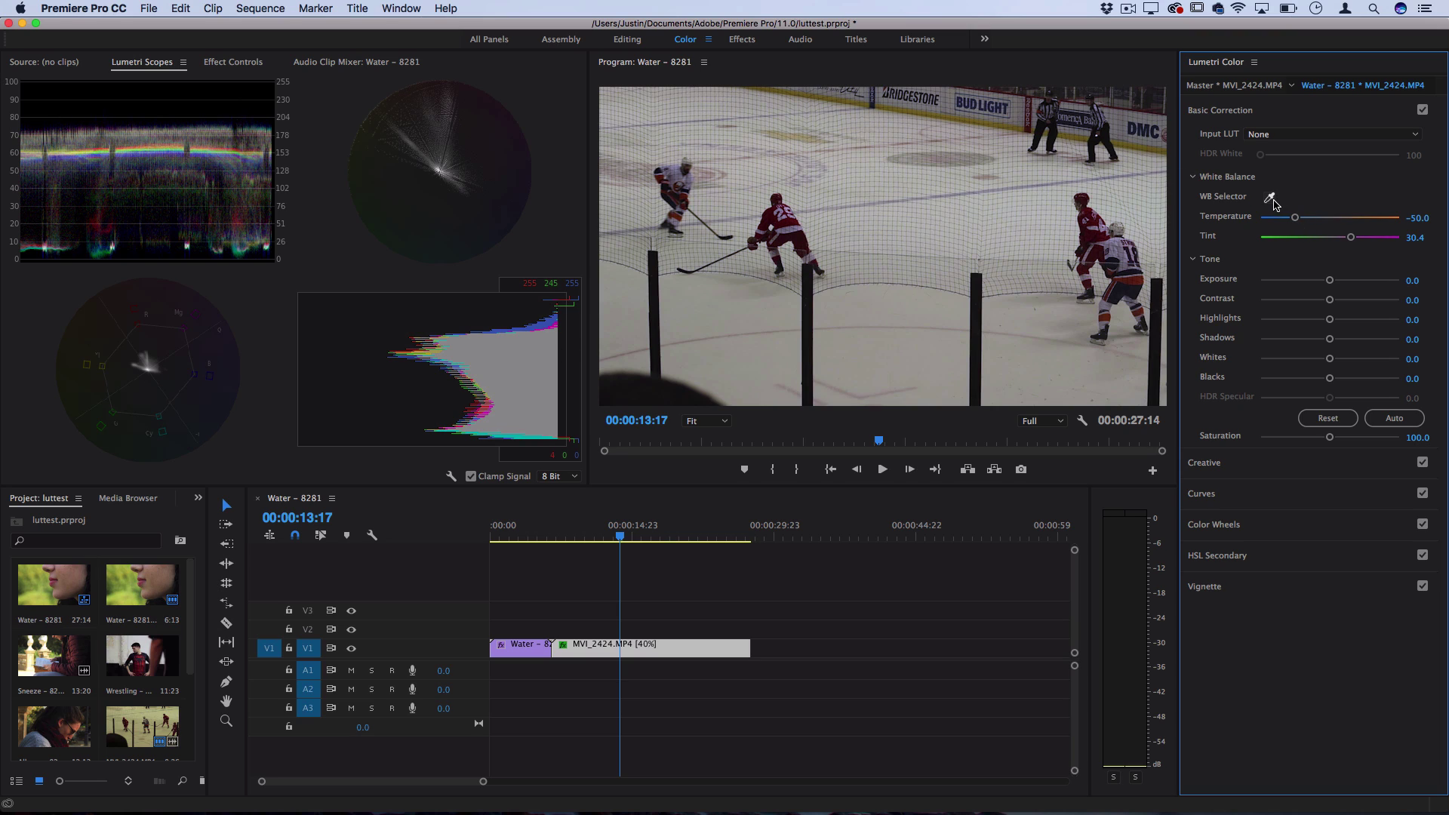
Step: Reset Temperature and Tint, white-balance off the ice with the WB Selector, then set Temperature -56.5
double_click(1295, 218)
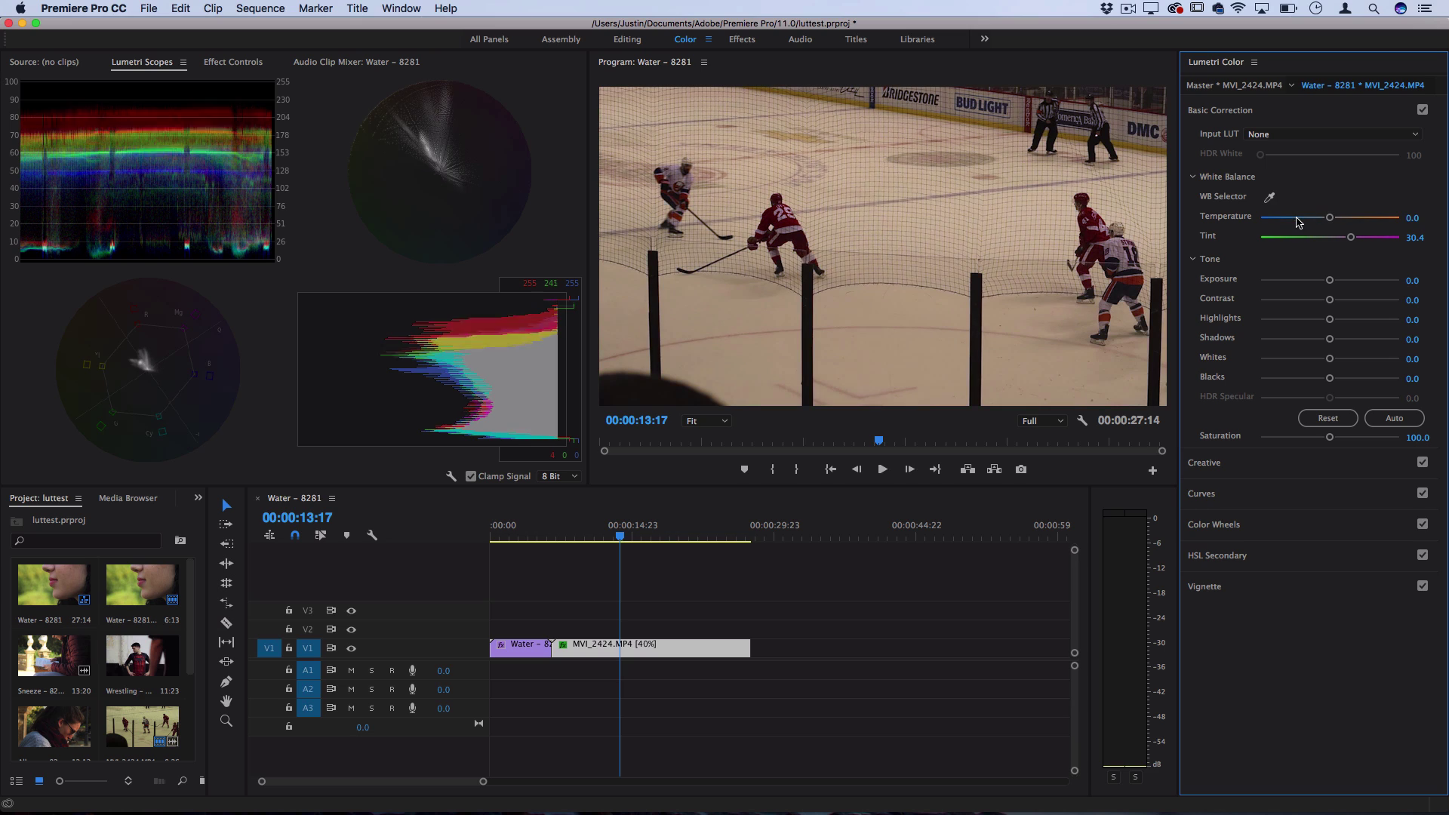
double_click(1351, 238)
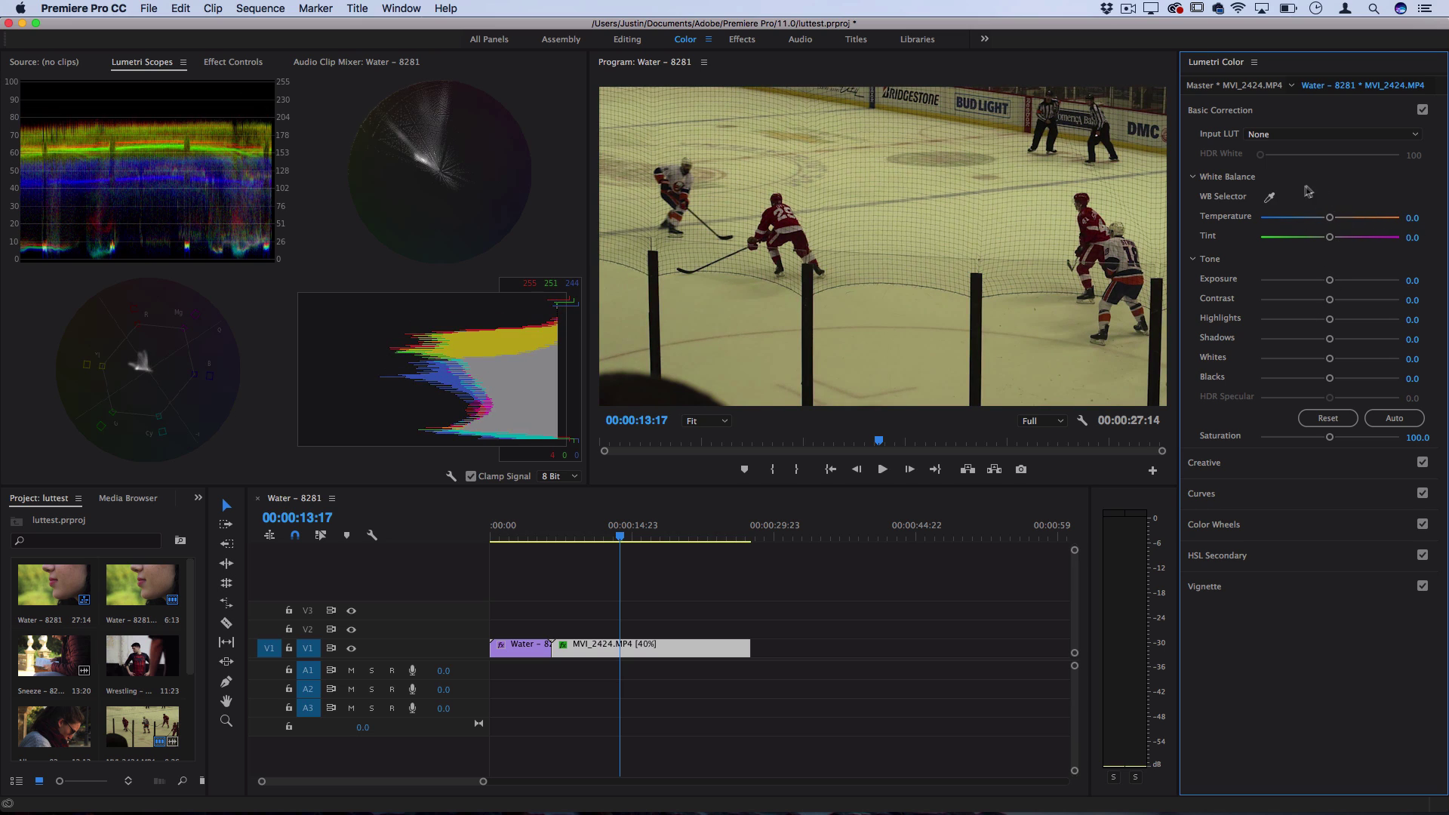
left_click(1269, 197)
left_click(938, 299)
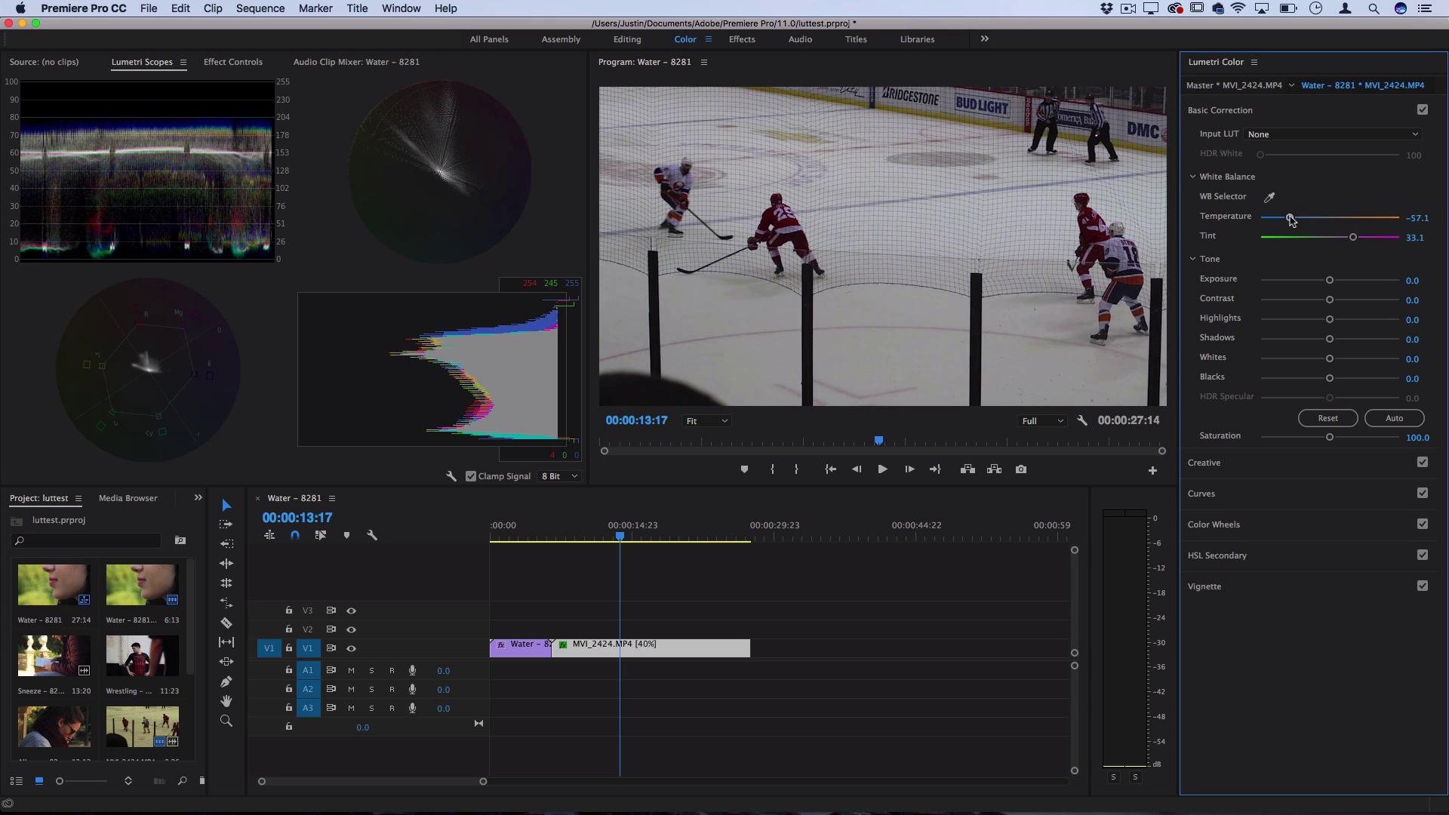
left_click_drag(1290, 219, 1292, 219)
Step: On the Water clip, try Exposure then reset it to 0.0, and raise Contrast to 35.9
left_click(521, 539)
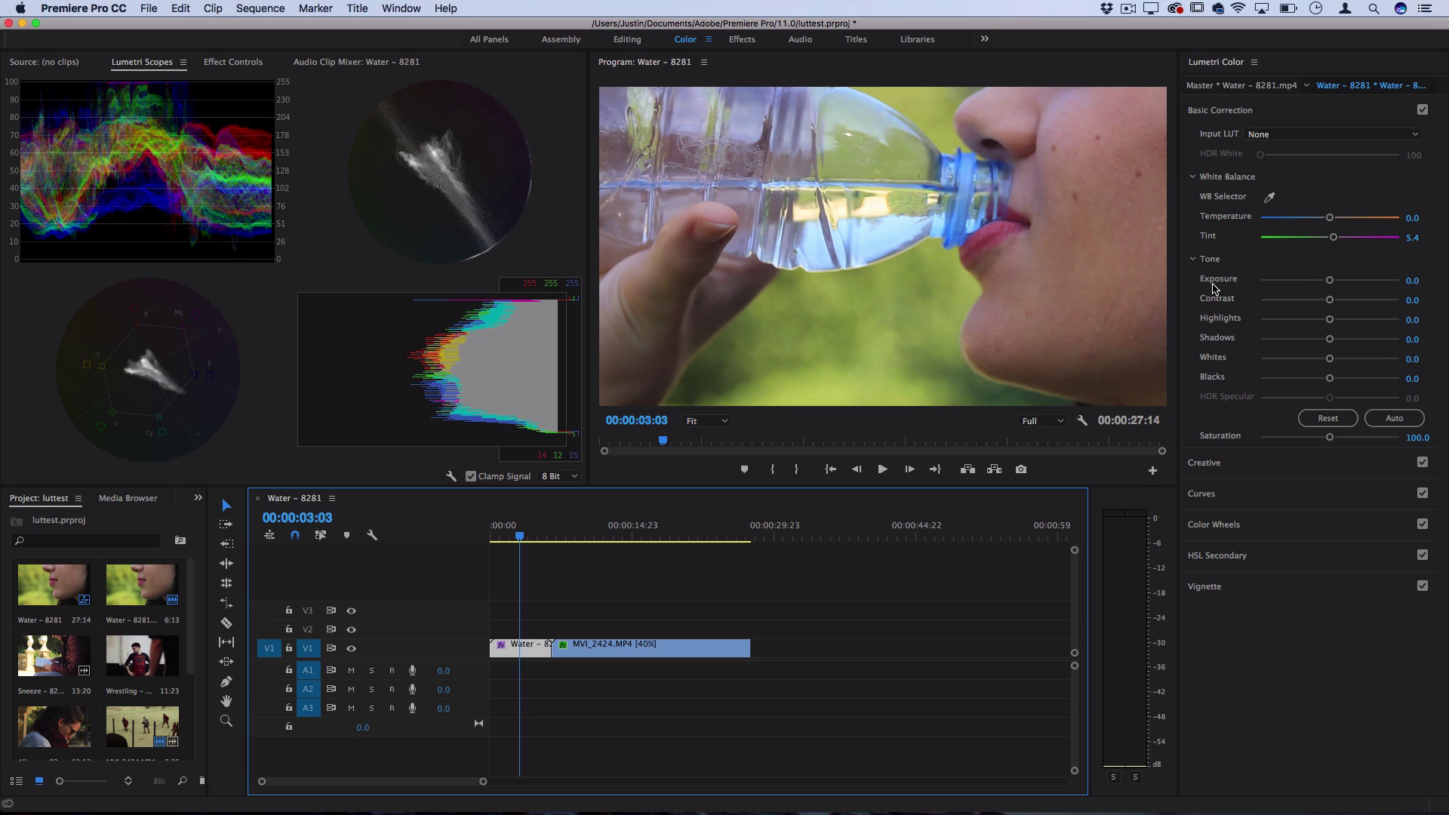
mouse_move(1330, 280)
left_mouse_down()
mouse_move(1364, 281)
mouse_move(1295, 282)
mouse_move(1312, 292)
left_mouse_up()
double_click(1312, 285)
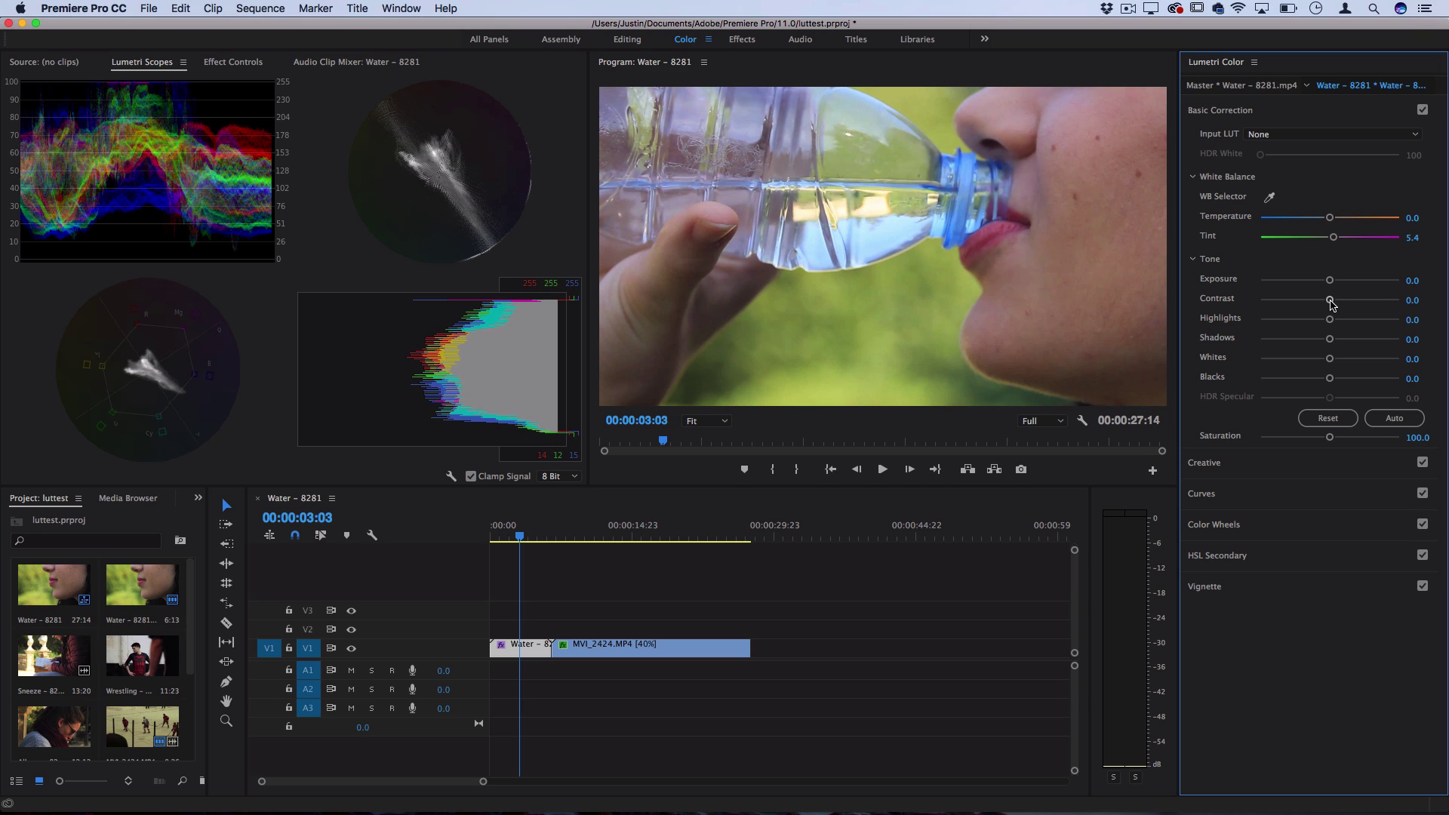
mouse_move(1333, 304)
left_mouse_down()
mouse_move(1374, 300)
mouse_move(1224, 311)
mouse_move(1401, 302)
mouse_move(1333, 327)
left_mouse_up()
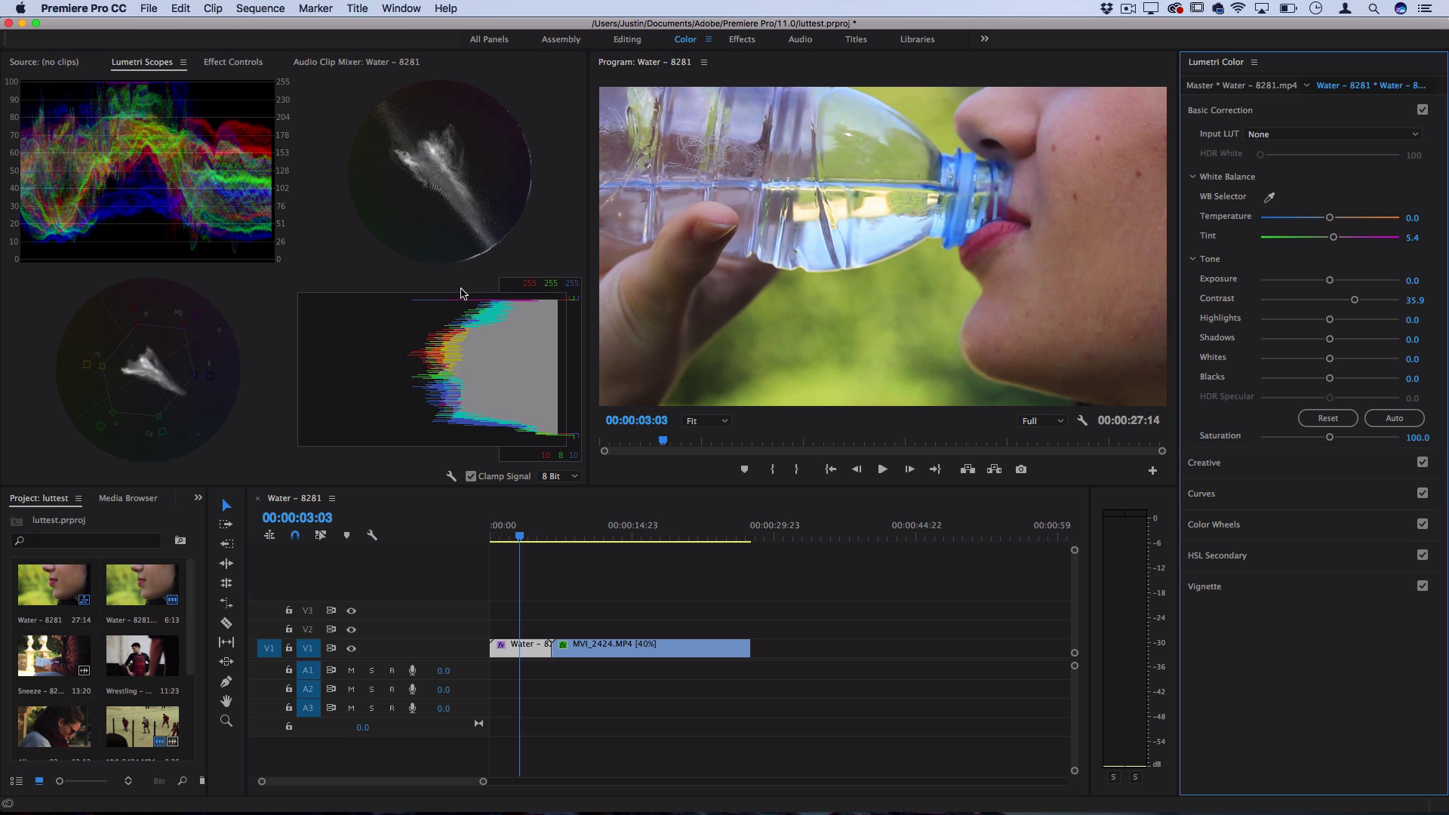
Step: Save the project and pull the Water clip's Highlights down to -100
key("super+s")
left_click_drag(1343, 323, 1291, 319)
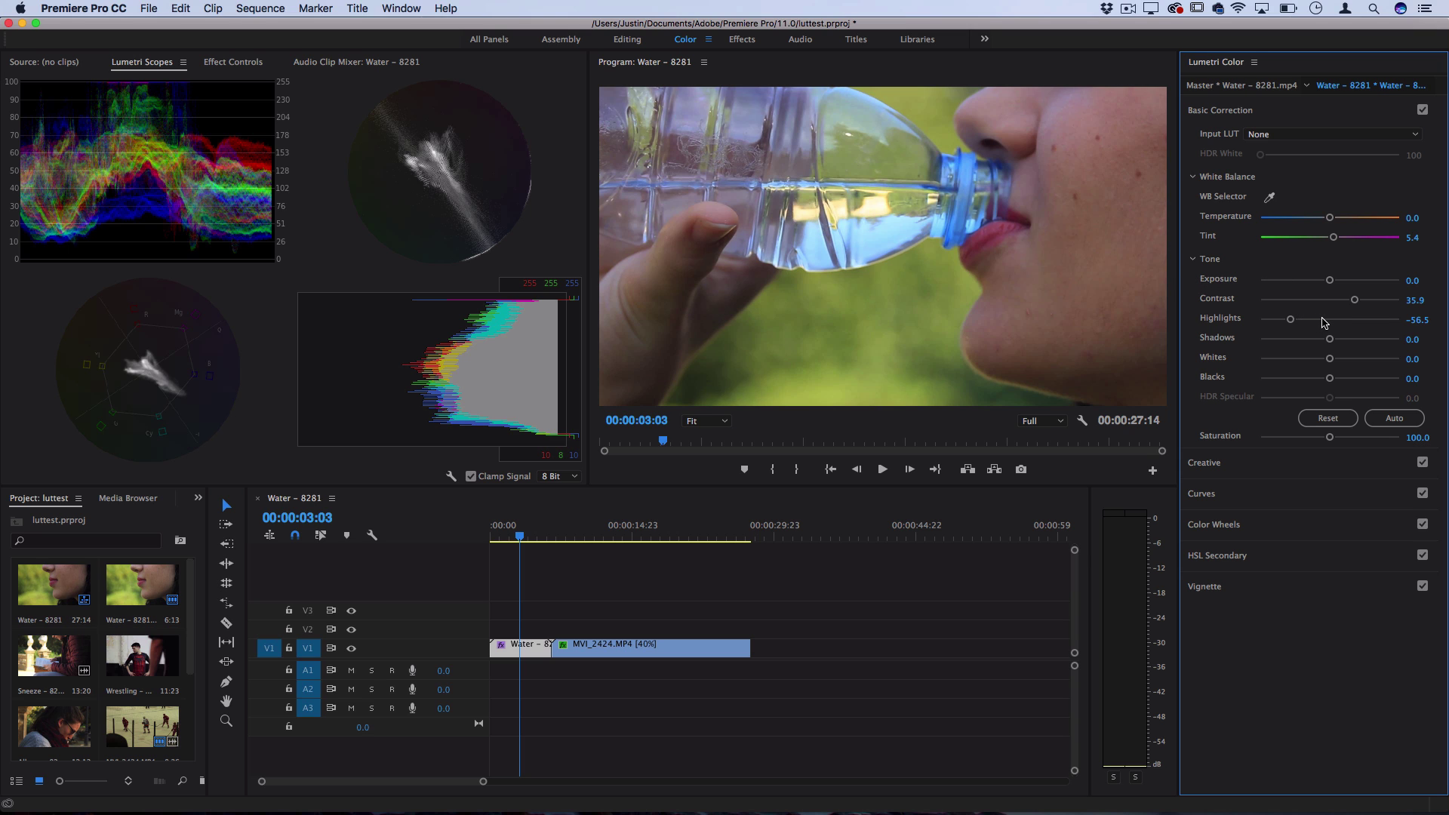
left_click_drag(1325, 319, 1240, 337)
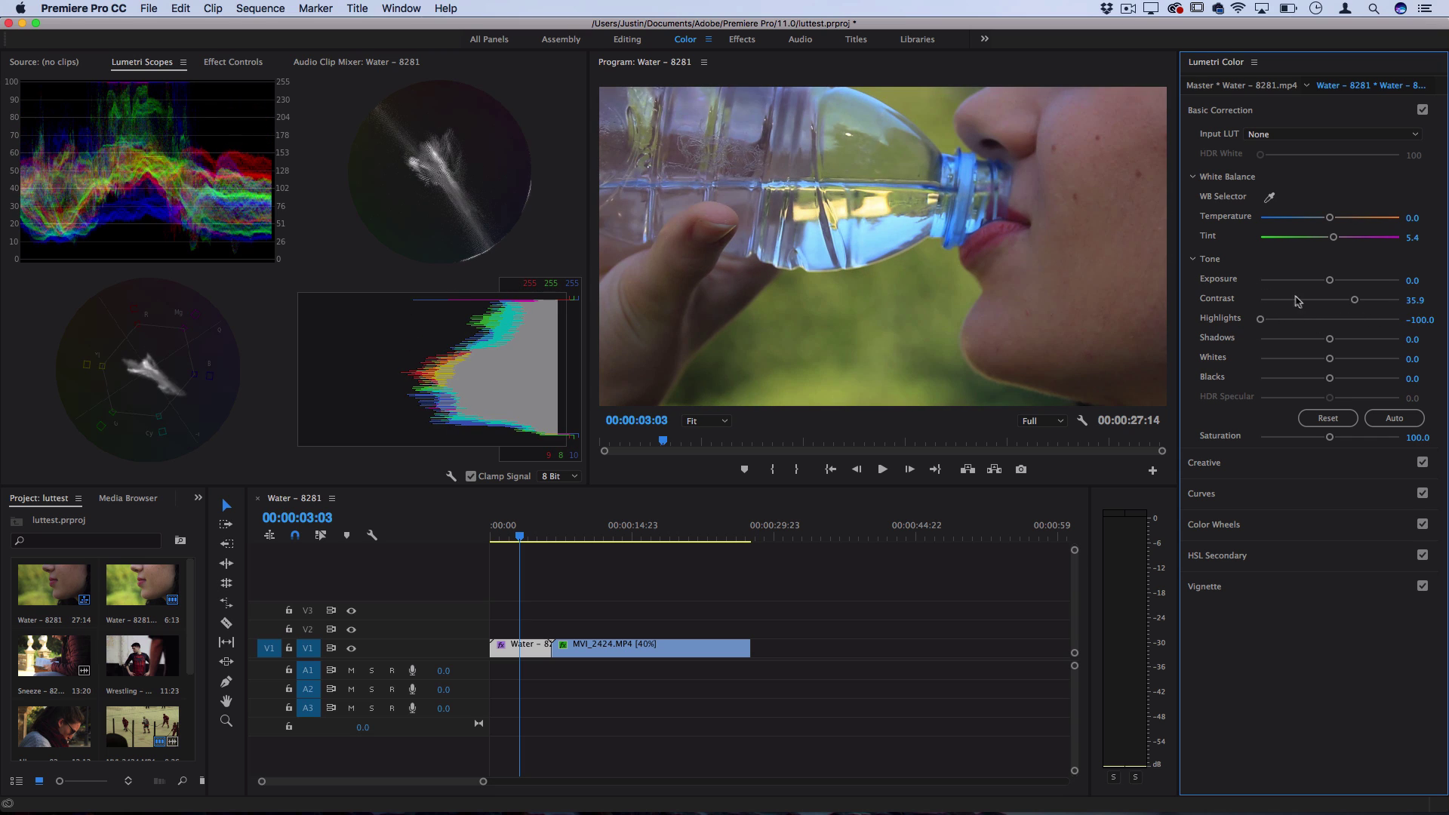
Step: Undo, then set Contrast 82.6, Highlights 62.0, Whites -66.3, Shadows -100 and Blacks 18.5
key("super+z")
left_click_drag(1332, 323, 1393, 300)
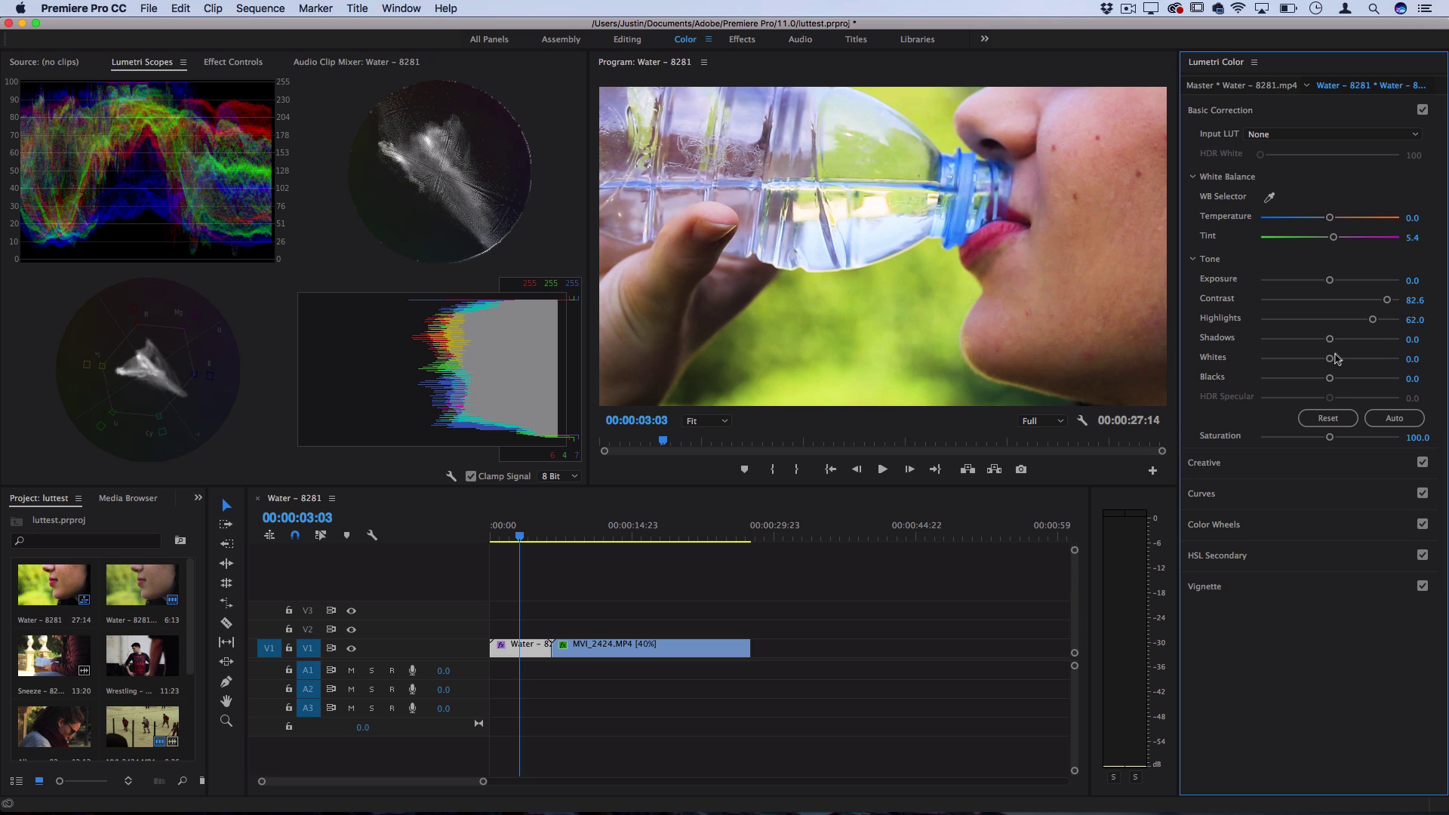
left_click_drag(1331, 359, 1284, 361)
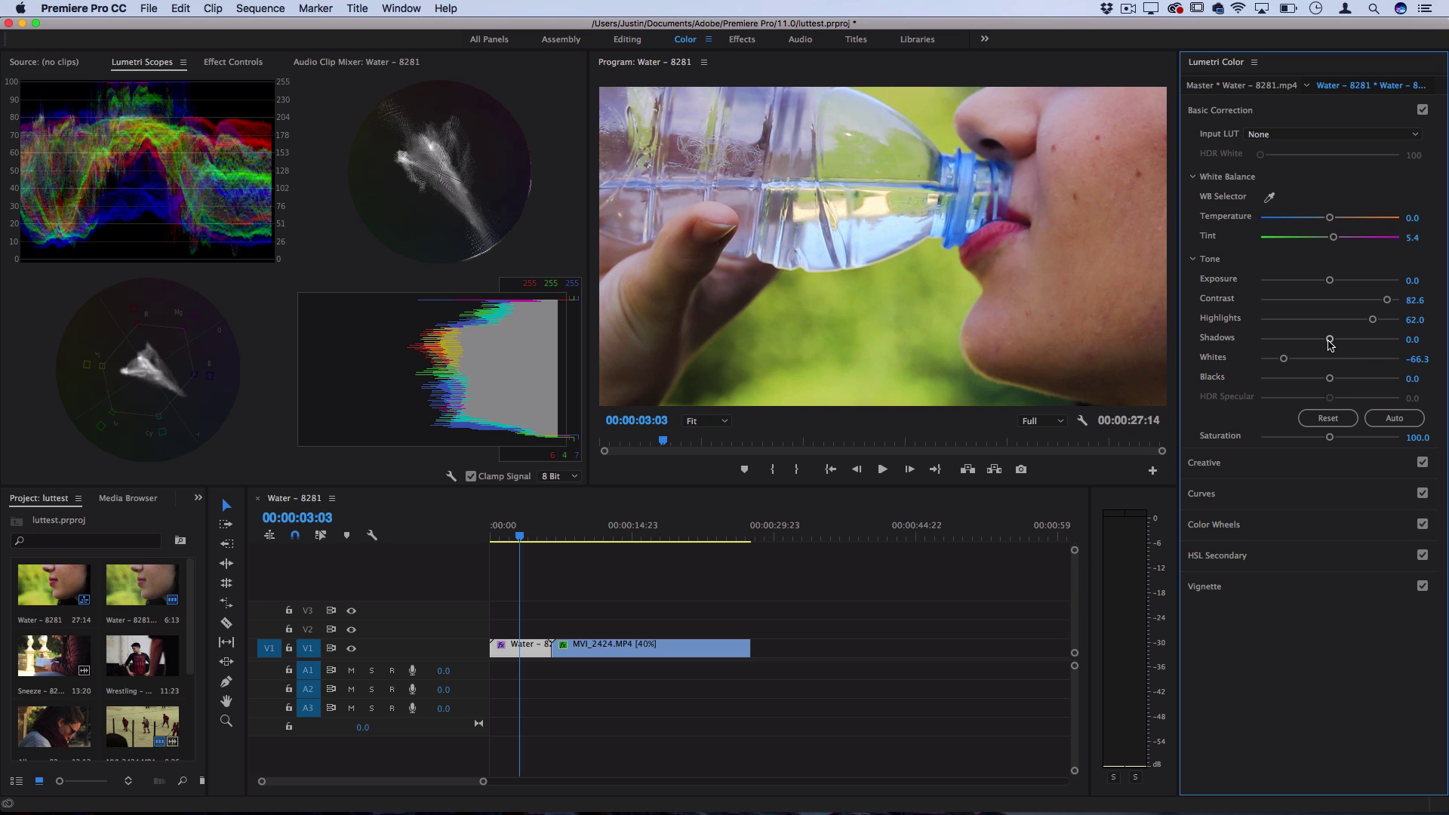
left_click_drag(1330, 342, 1228, 336)
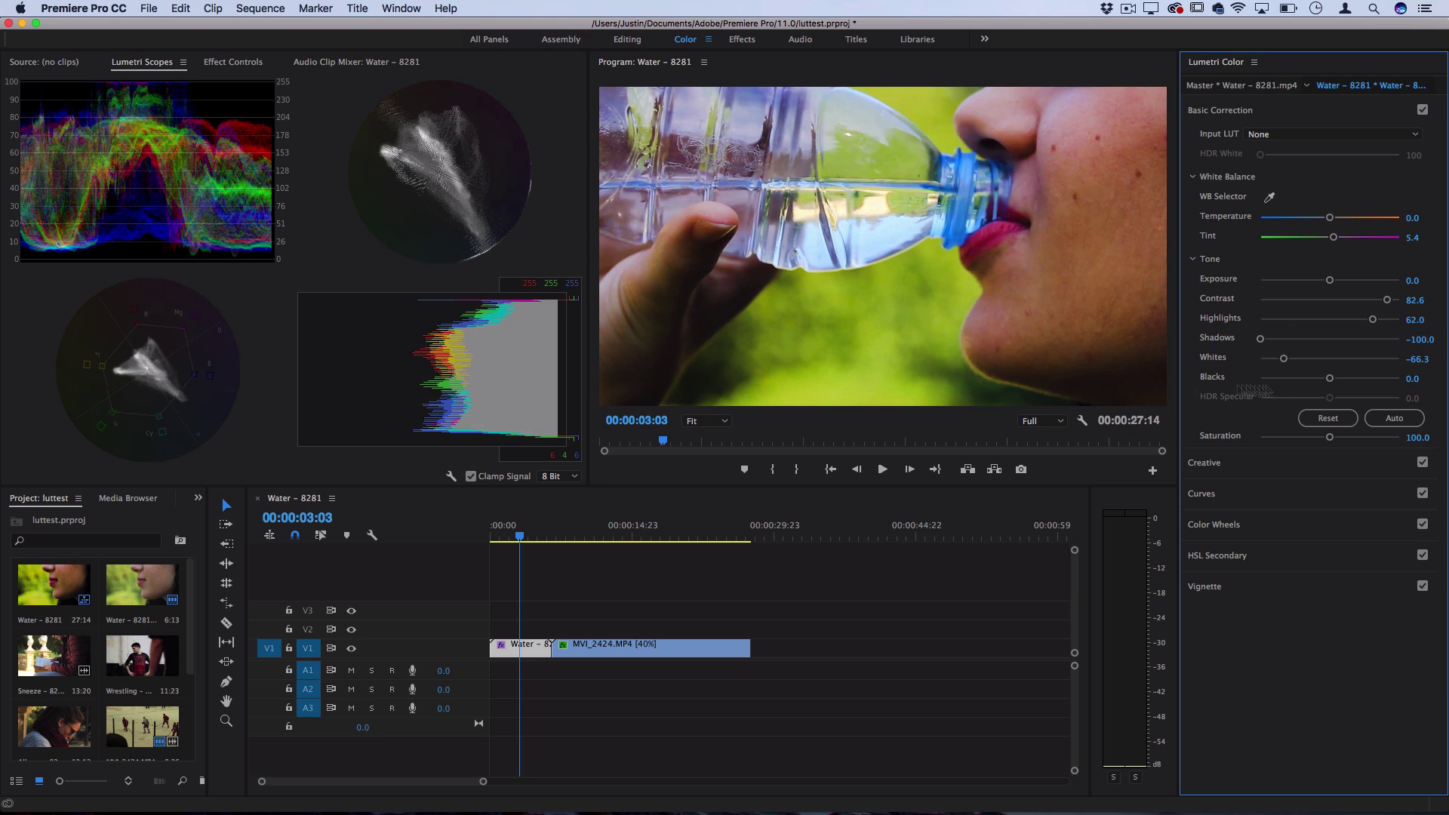
mouse_move(1346, 378)
left_mouse_down()
mouse_move(1362, 378)
mouse_move(1255, 386)
mouse_move(1357, 378)
mouse_move(1344, 378)
left_mouse_up()
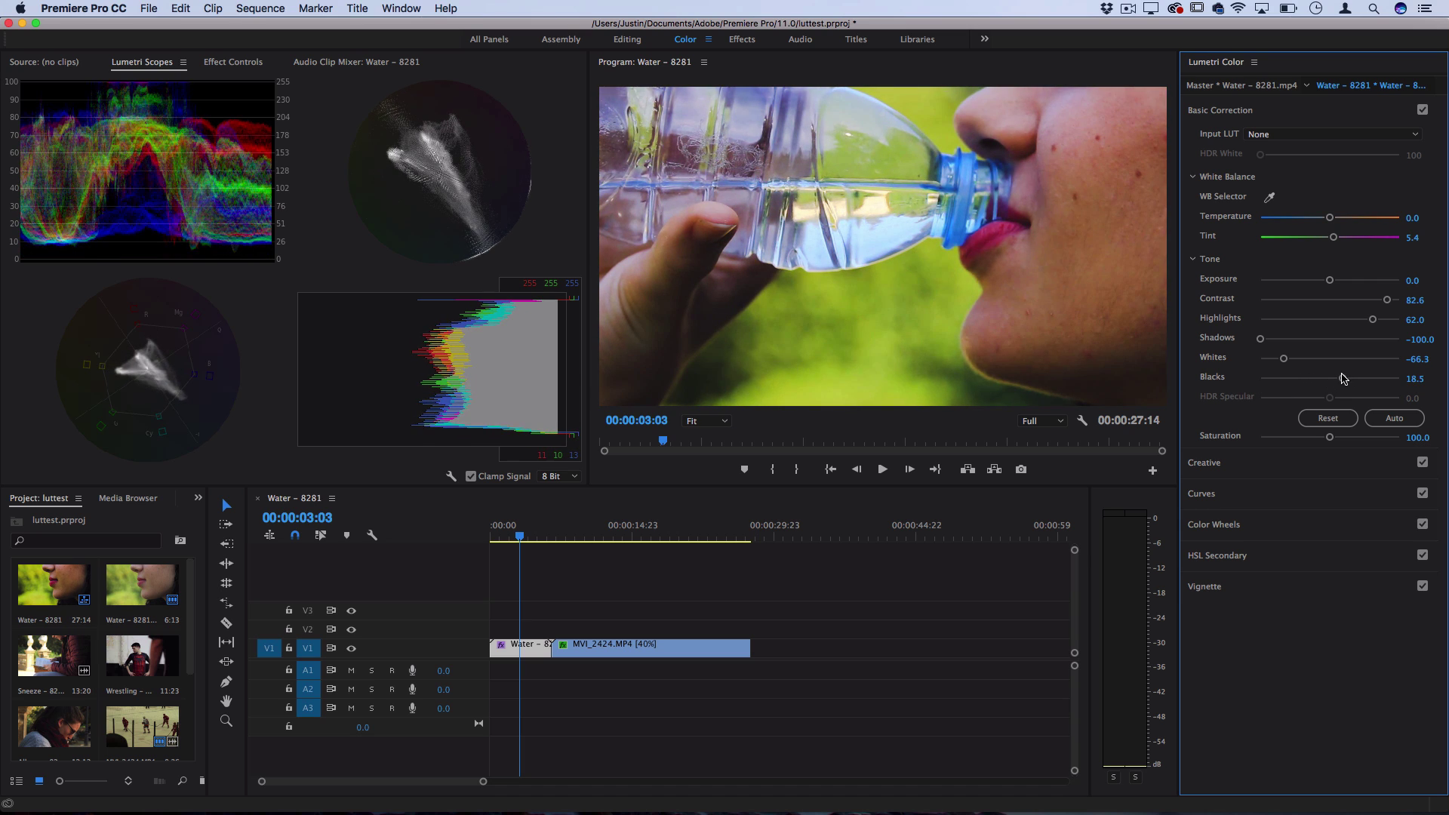
Step: Toggle Basic Correction off and on repeatedly to compare the Water clip before and after
left_click(1423, 110)
left_click(1423, 110)
left_click(1423, 111)
left_click(1423, 110)
left_click(1423, 110)
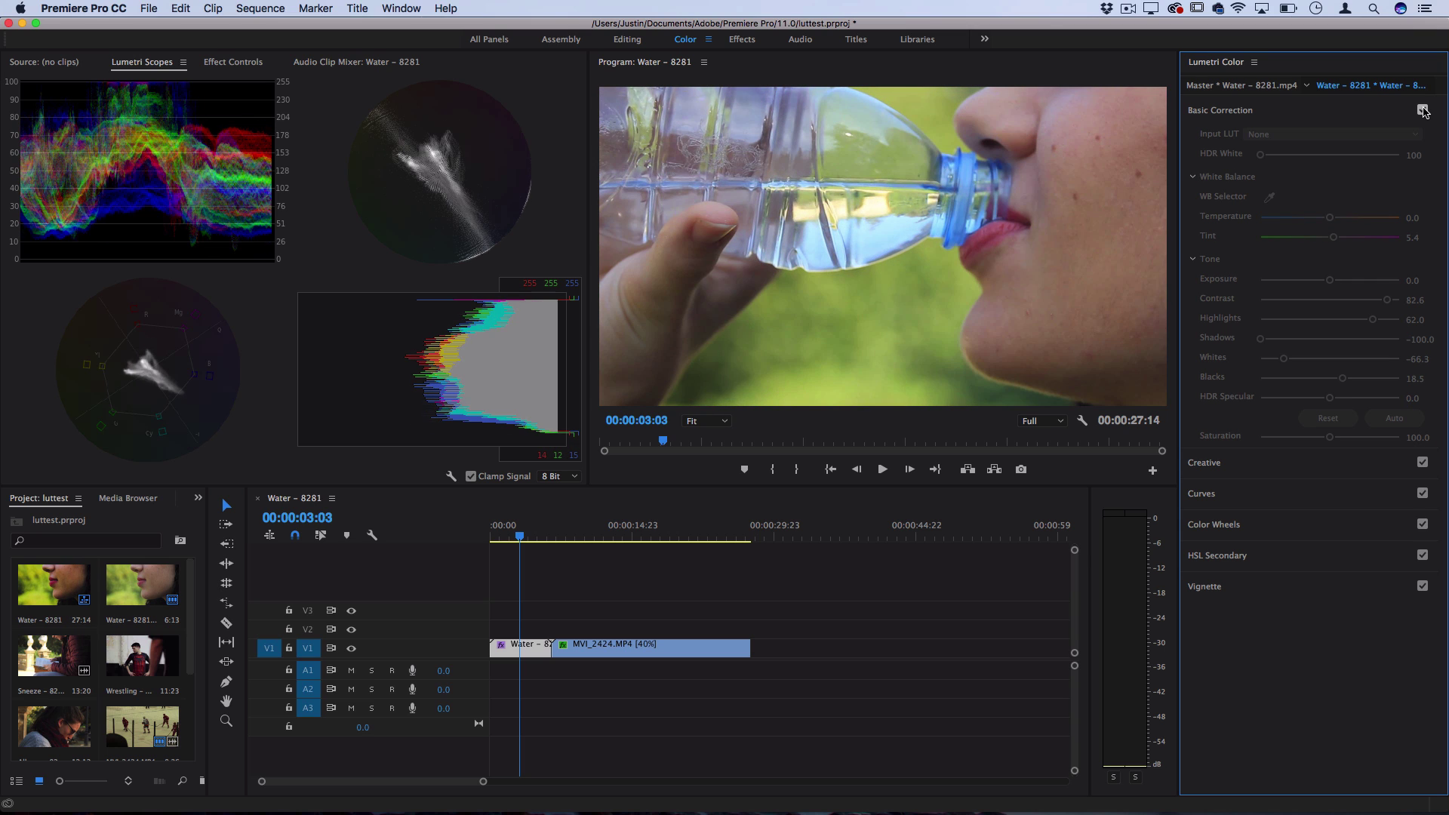
left_click(1423, 111)
Step: Jump to the hockey clip at 00:00:15:22 and compare it with Basic Correction off and on
left_click(642, 537)
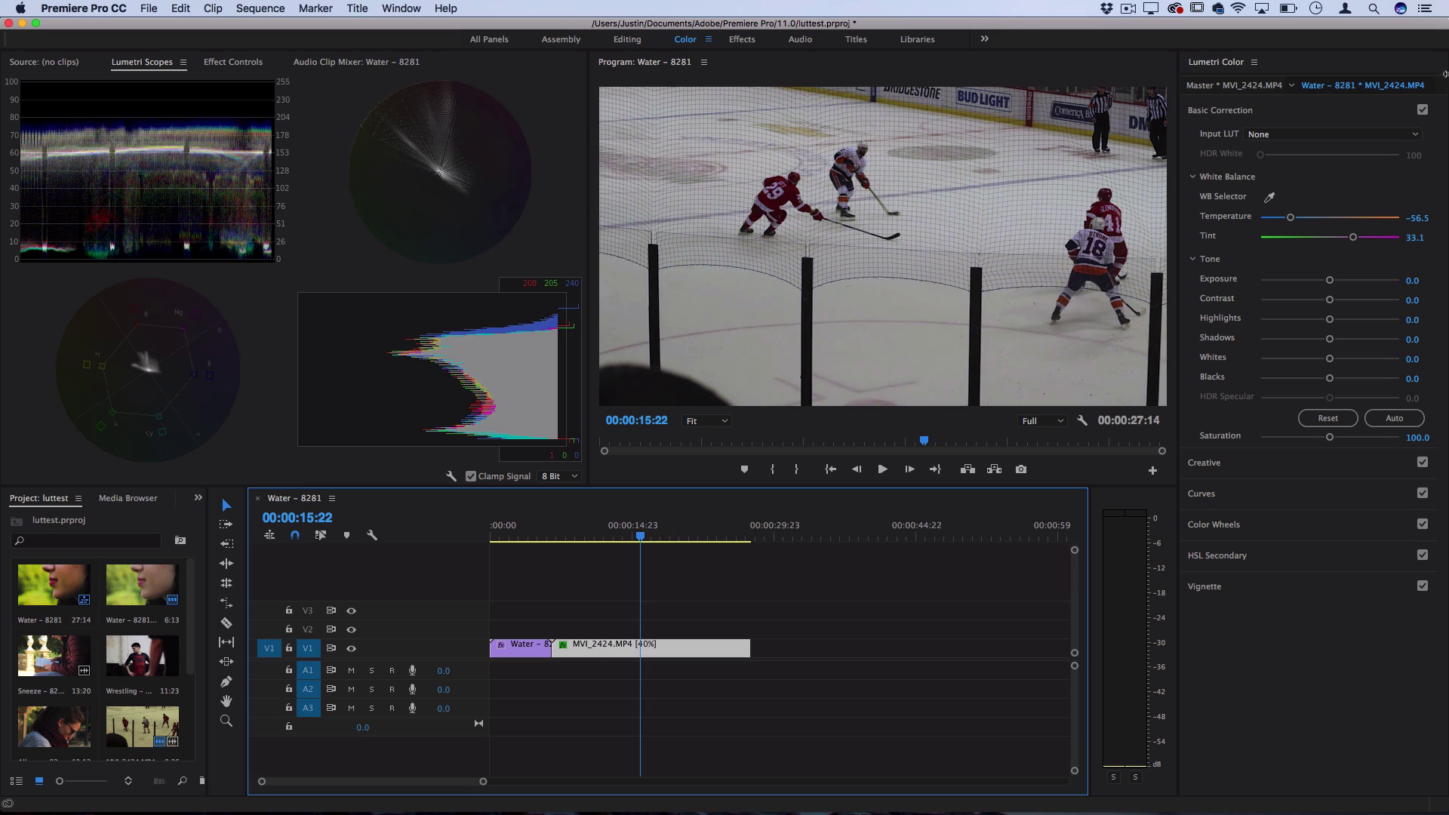
left_click(1423, 110)
left_click(1423, 110)
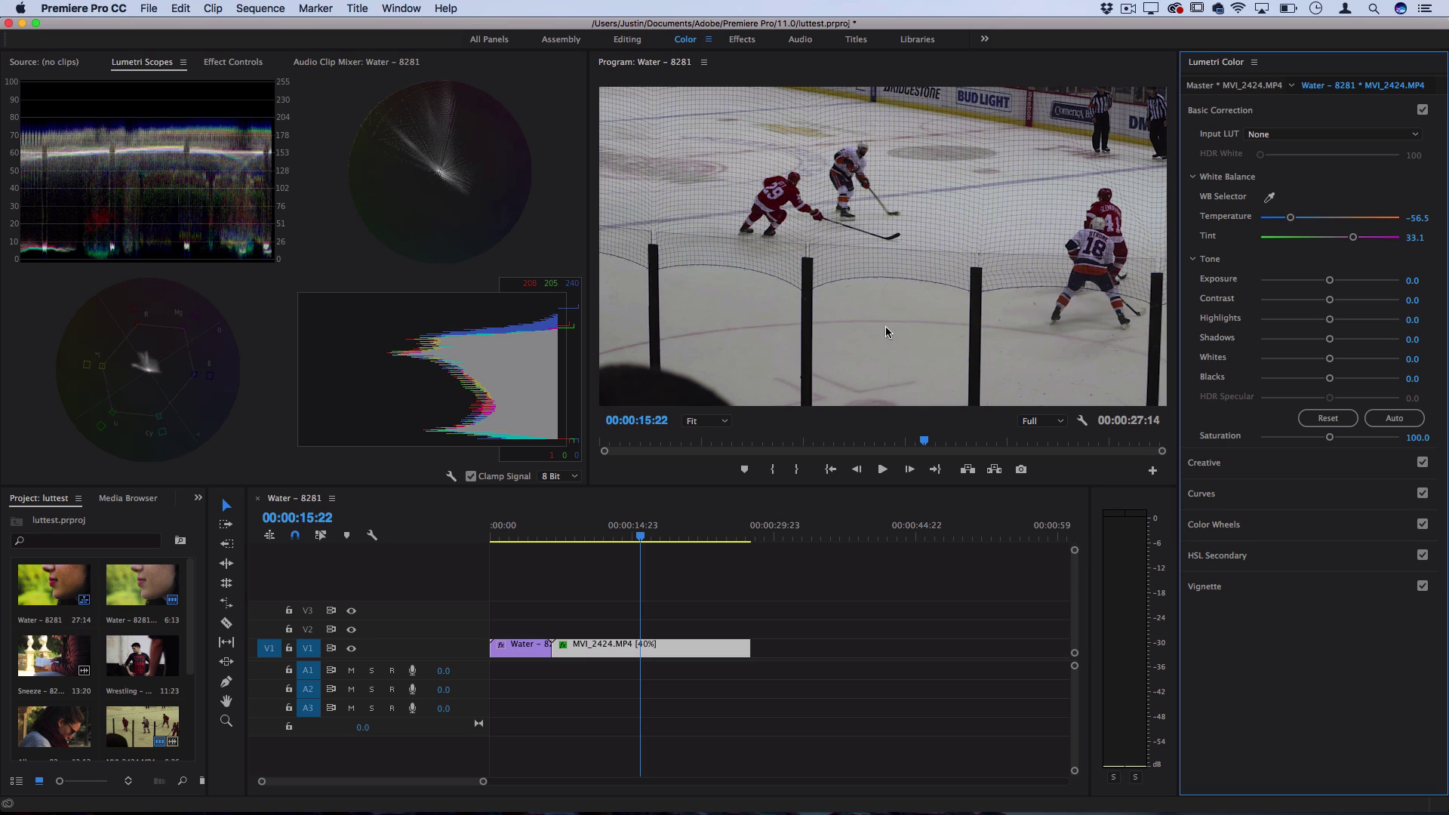
Step: In Lumetri's Creative section, warm the hockey clip's highlights and tint its shadows purple
left_click(1220, 110)
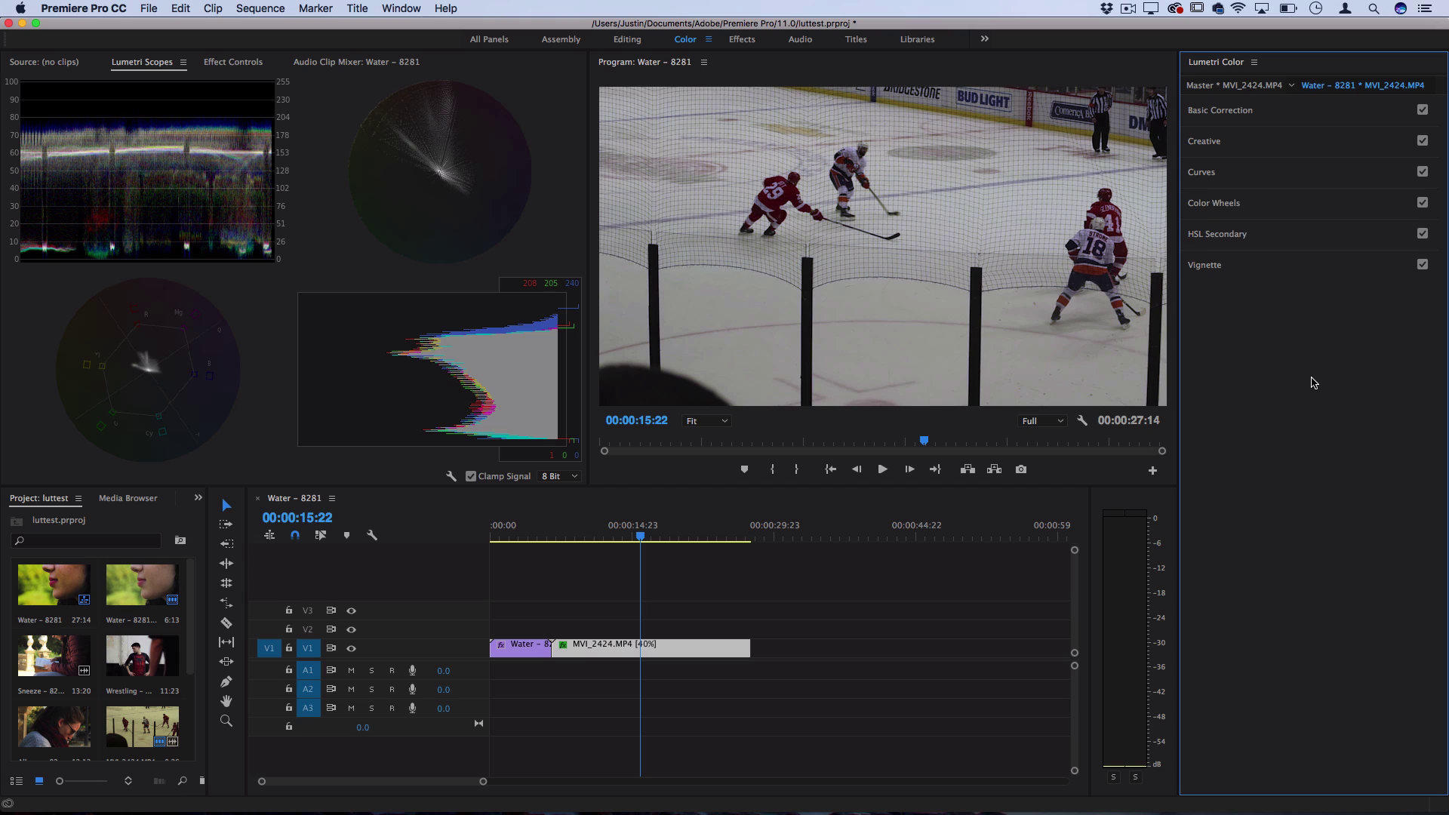
left_click(1211, 147)
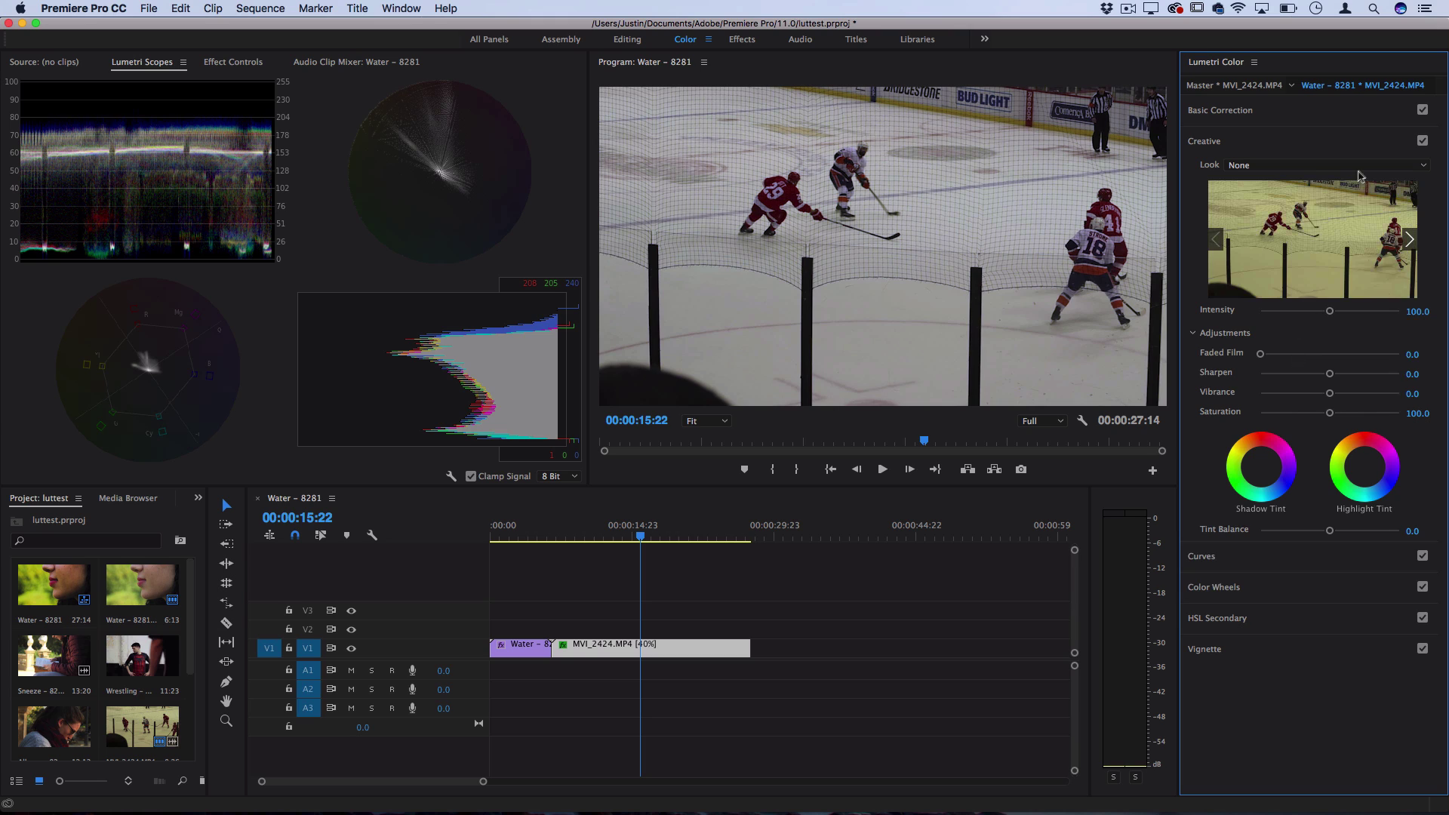
left_click_drag(1288, 482, 1276, 484)
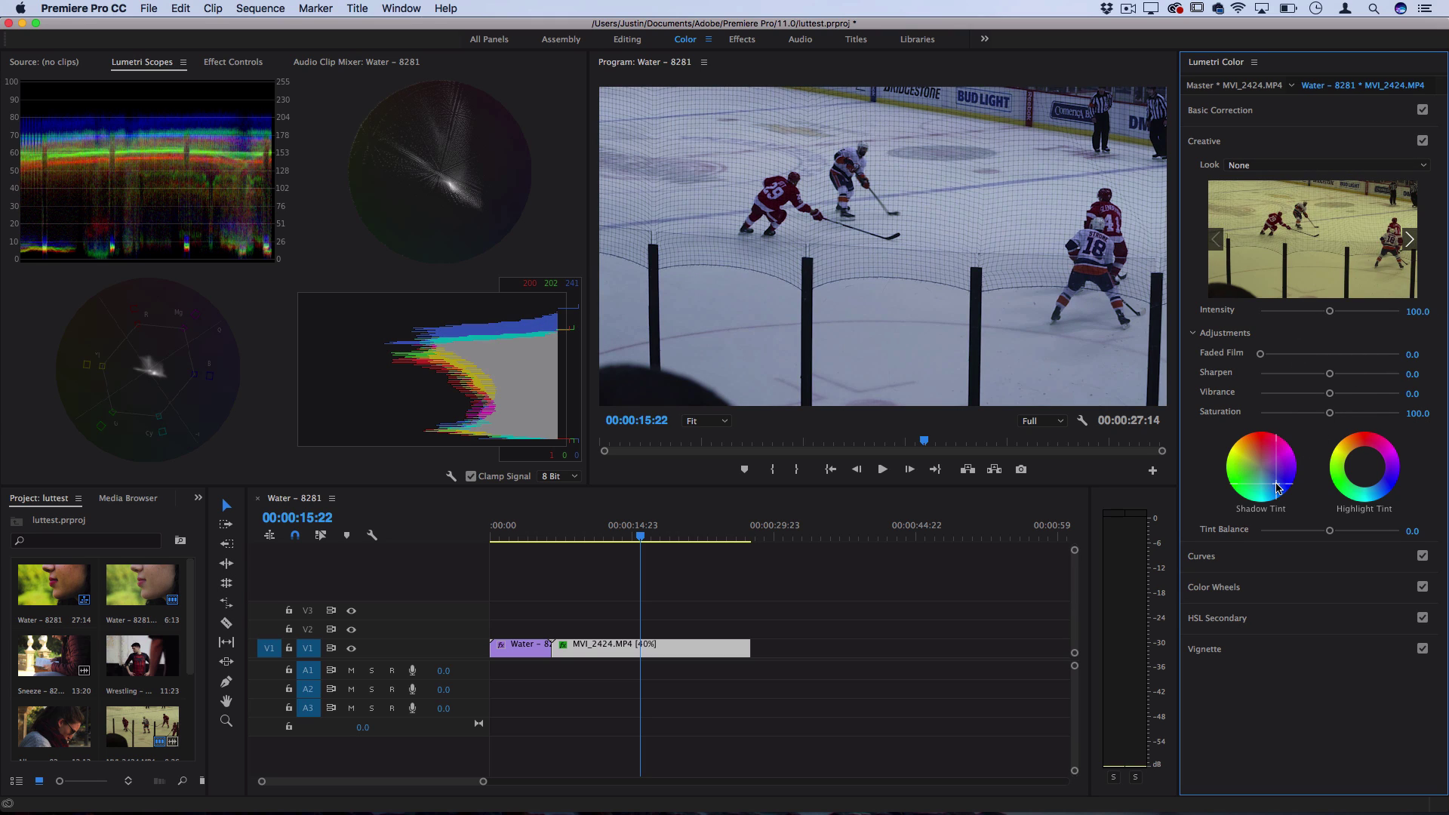
left_click(1350, 451)
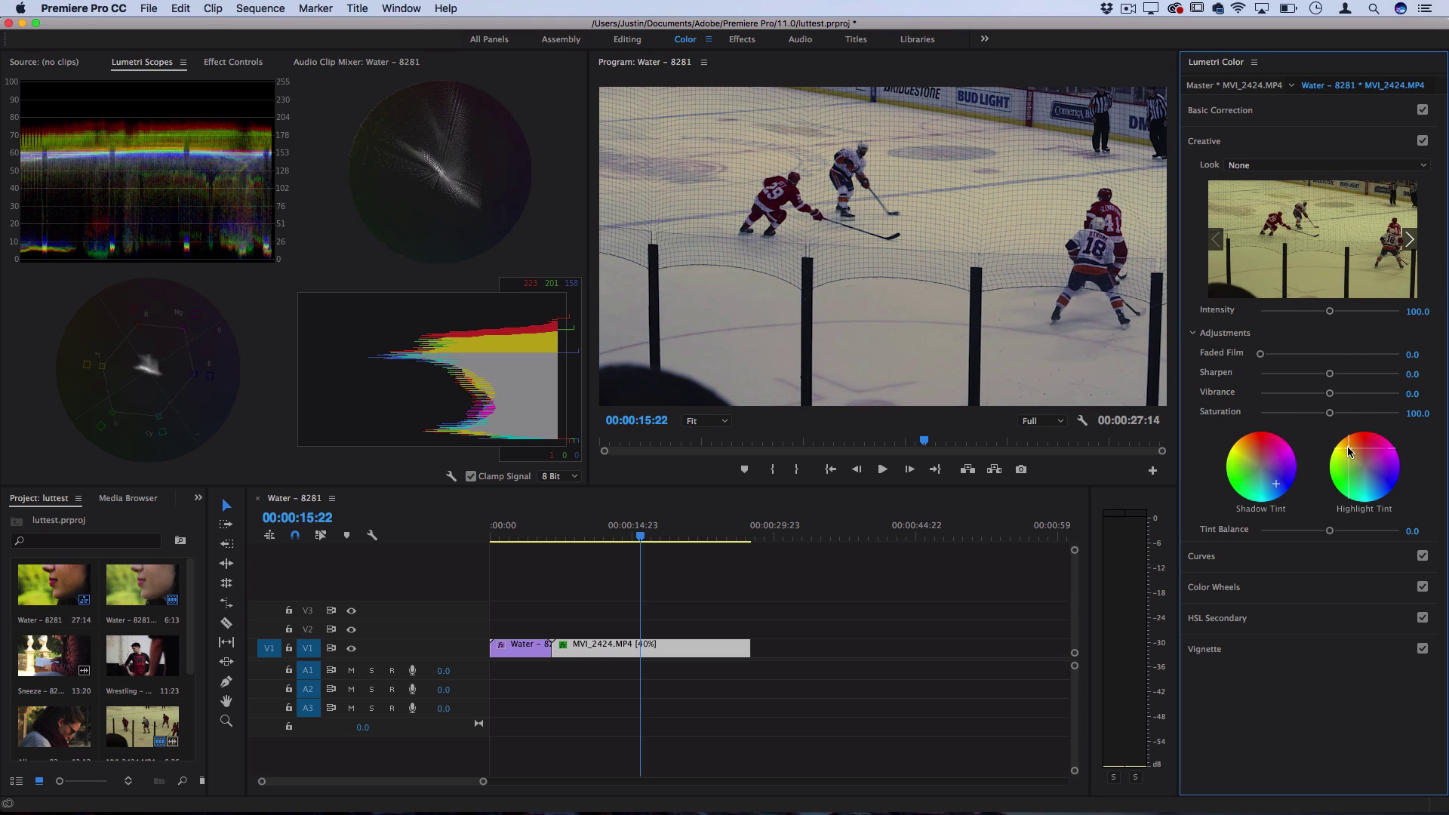